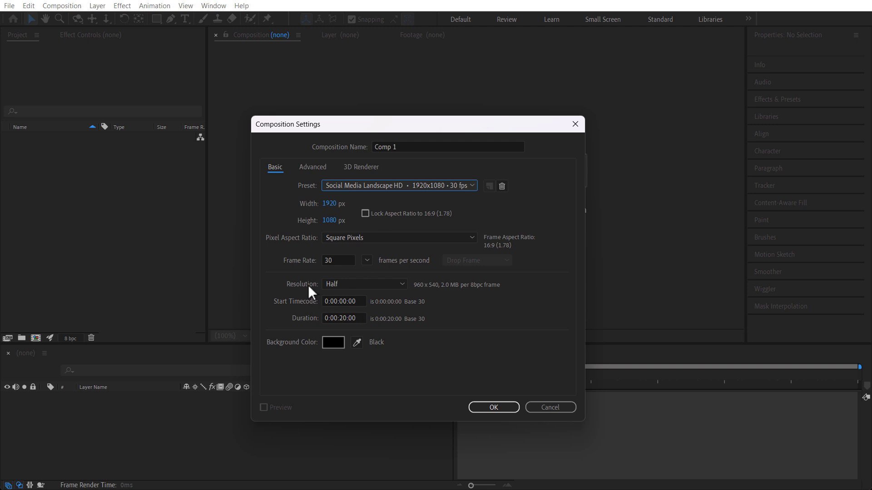
- Create a 1920x1080 composition at 30 fps with Full resolution and a duration of 0:00:20:00
left_click(336, 263)
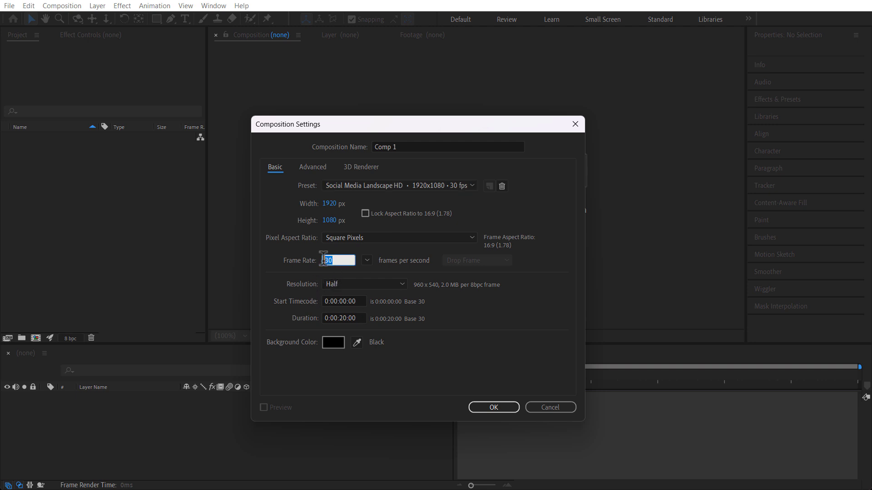
left_click(351, 285)
left_click(352, 296)
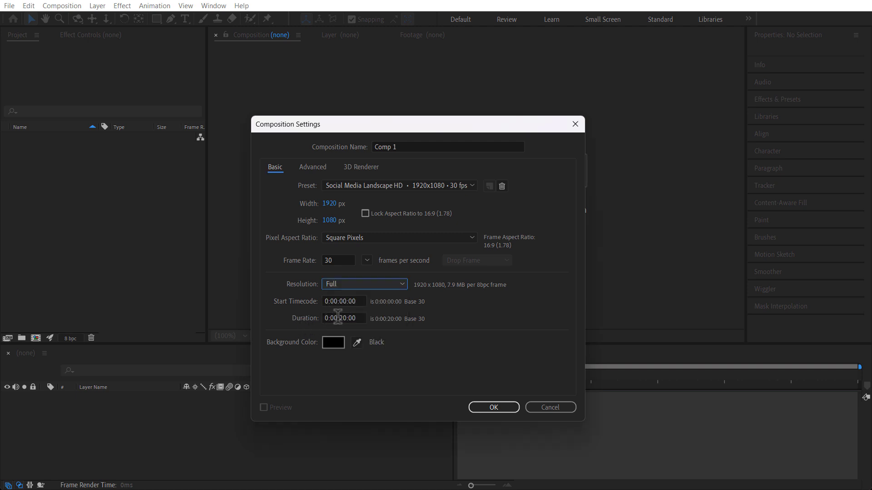
left_click(344, 319)
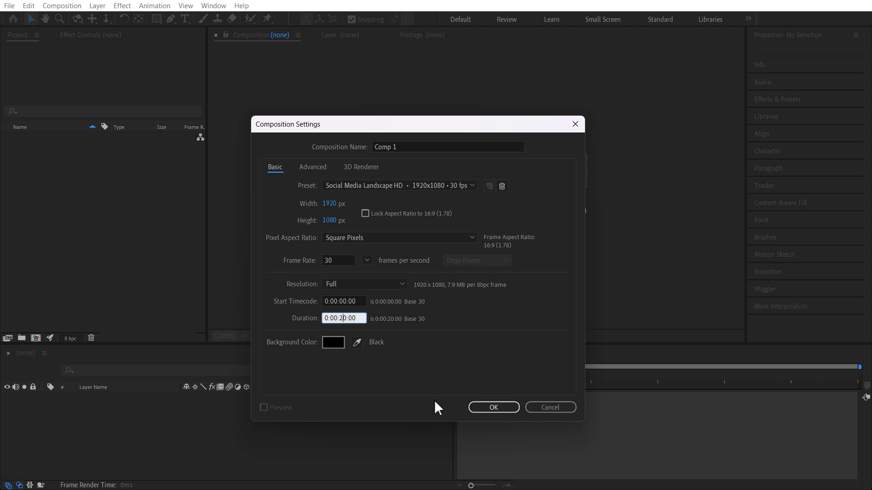
left_click(479, 408)
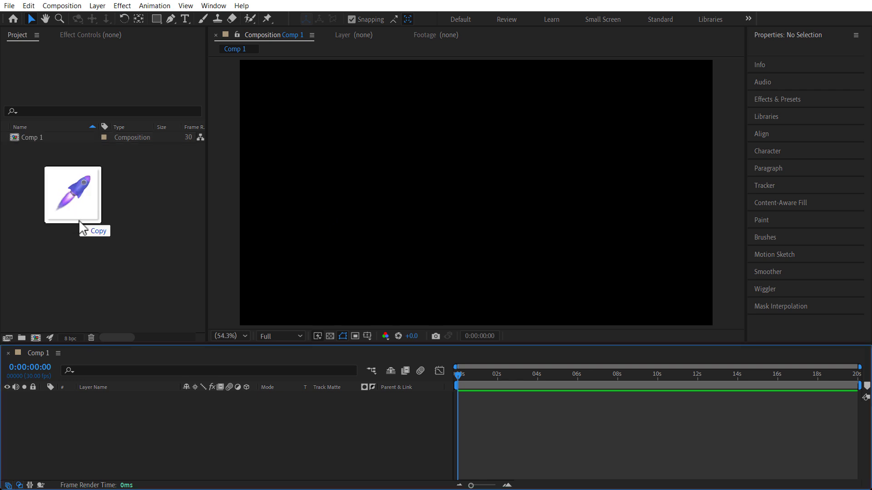
- Import the rocket PNG image into the project and rename the composition Comp 1 as Main
left_click_drag(78, 220, 104, 233)
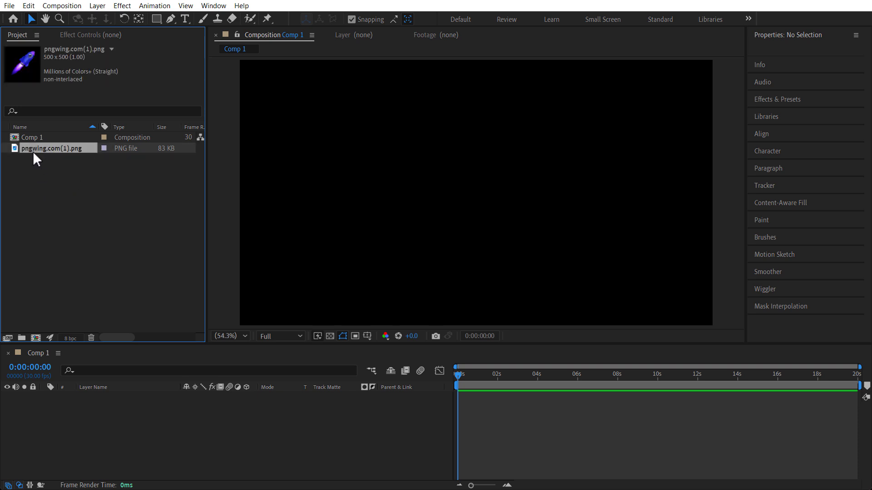
left_click(37, 136)
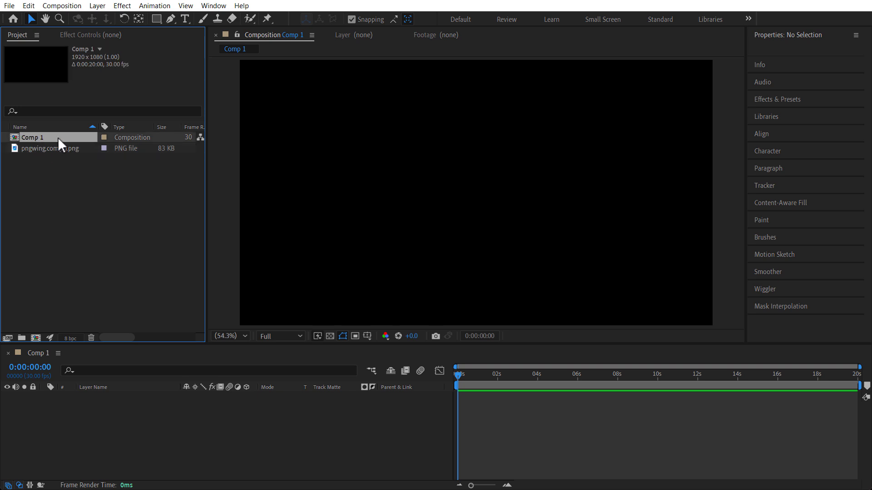
right_click(58, 138)
left_click(130, 309)
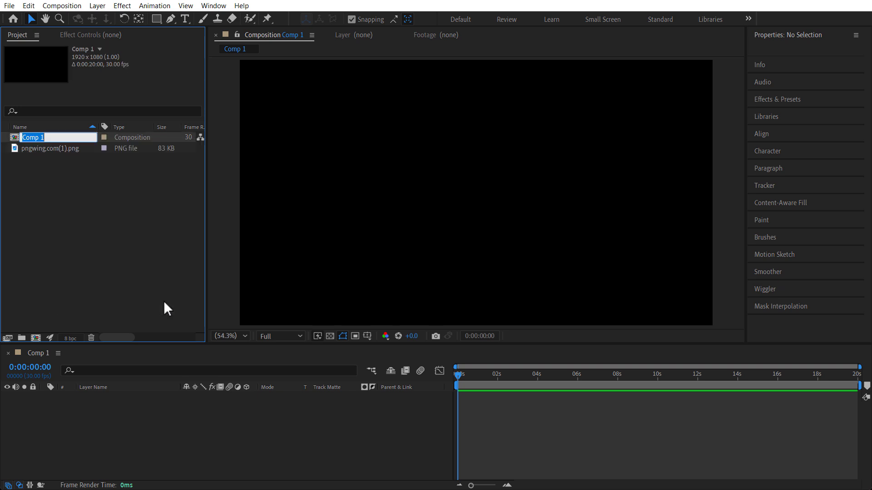
type("Main")
key("Return")
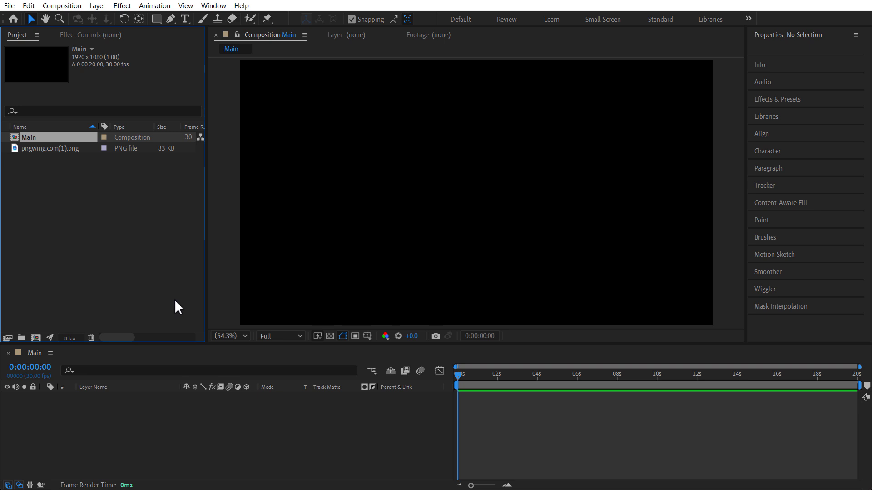
- Make a new composition from the pngwing.com(1).png image and rename that composition as Rocket
left_click(82, 169)
left_click(53, 146)
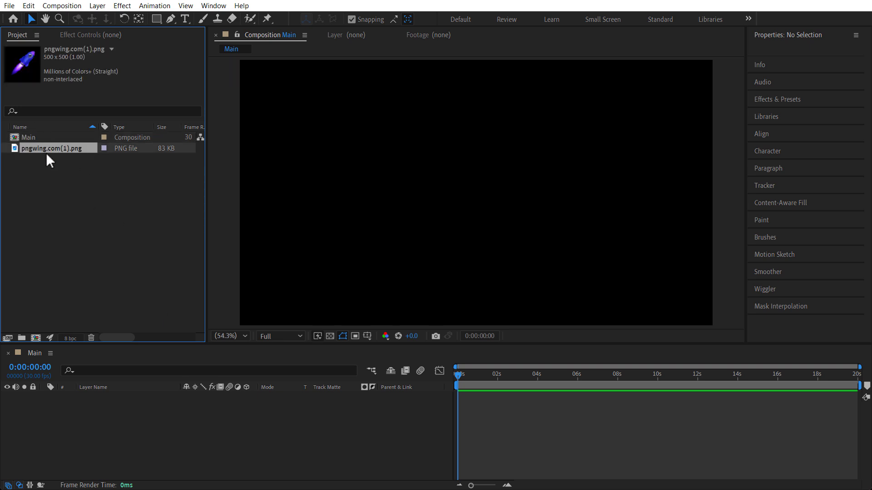
right_click(58, 148)
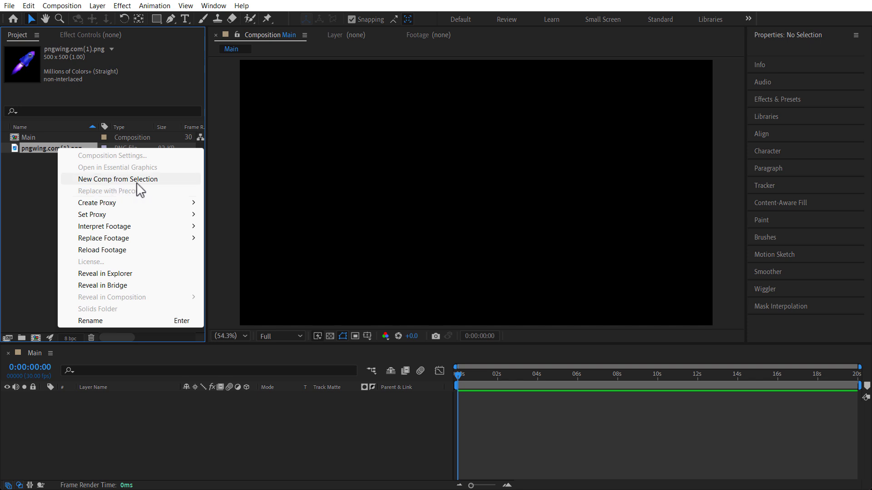
left_click(164, 181)
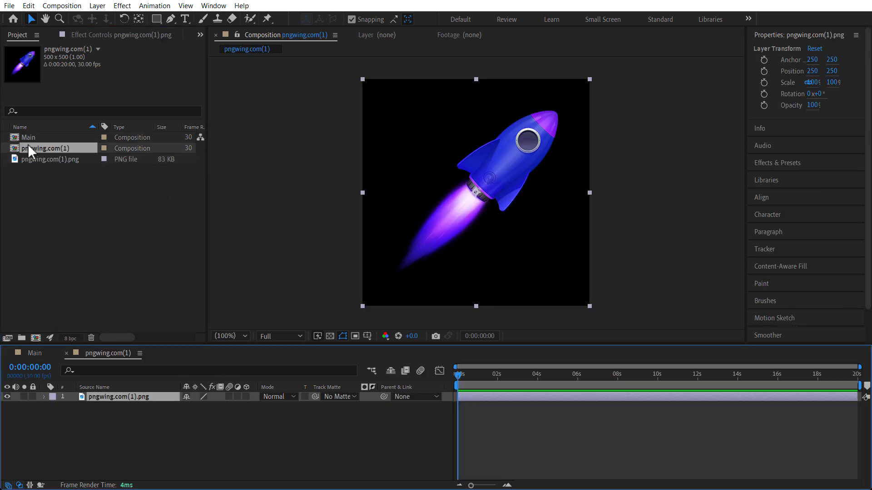
right_click(45, 148)
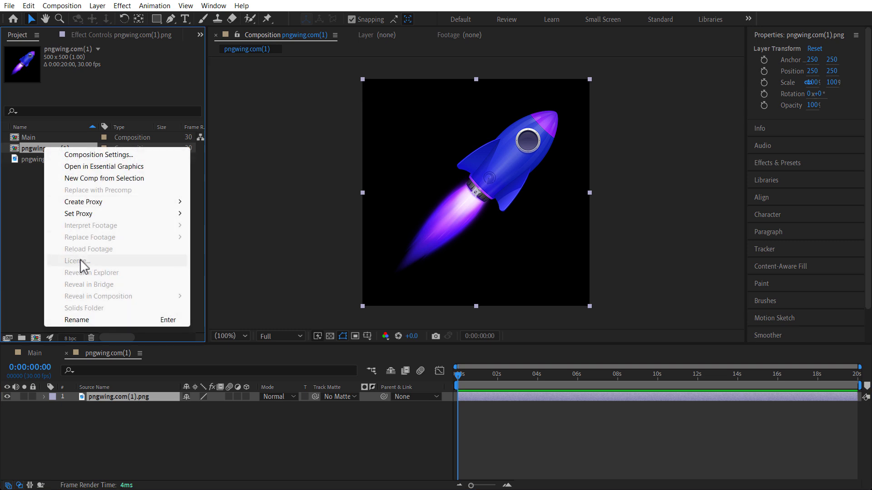
left_click(138, 321)
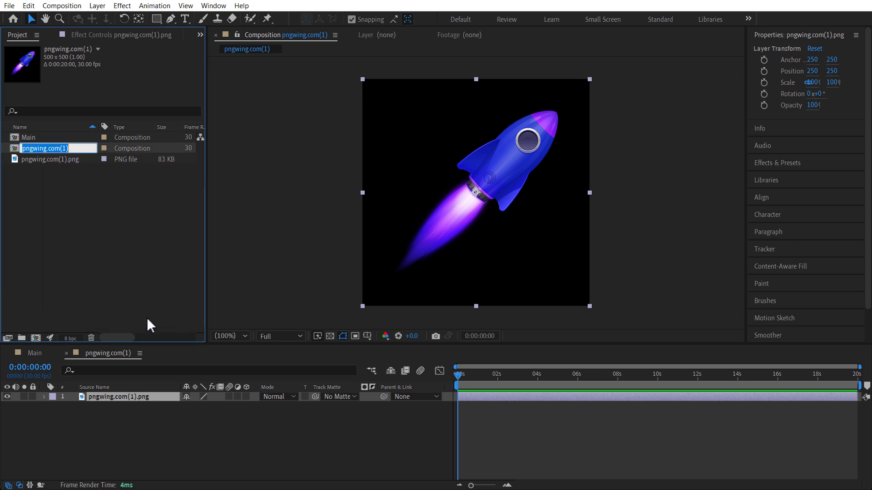
type("Roc")
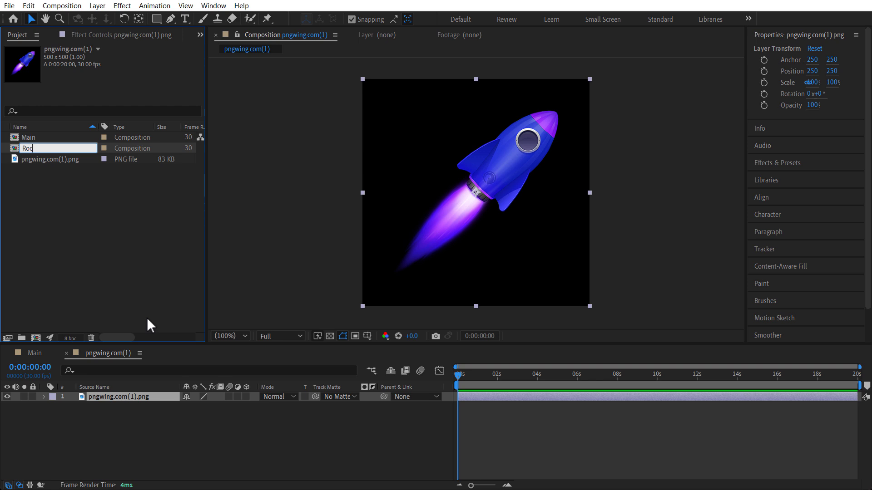
type("ket")
key("Return")
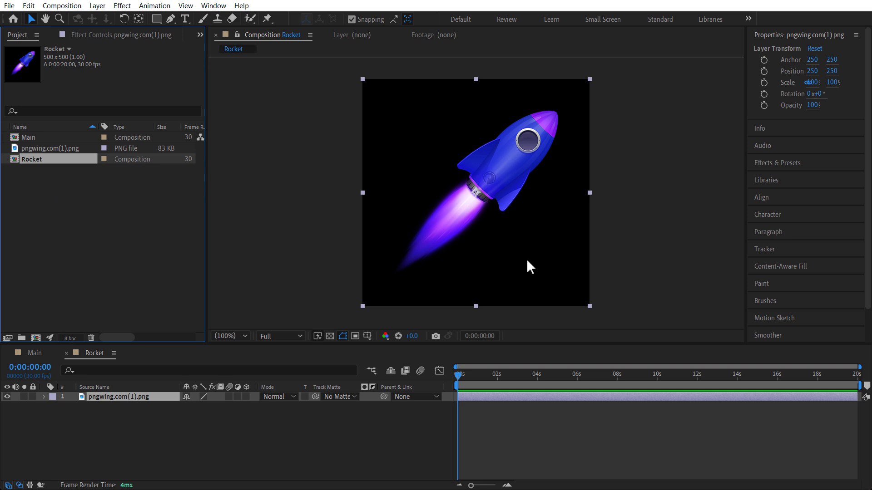
- In the Rocket composition, rotate the rocket image layer to -44° and scale it to 86%
double_click(13, 159)
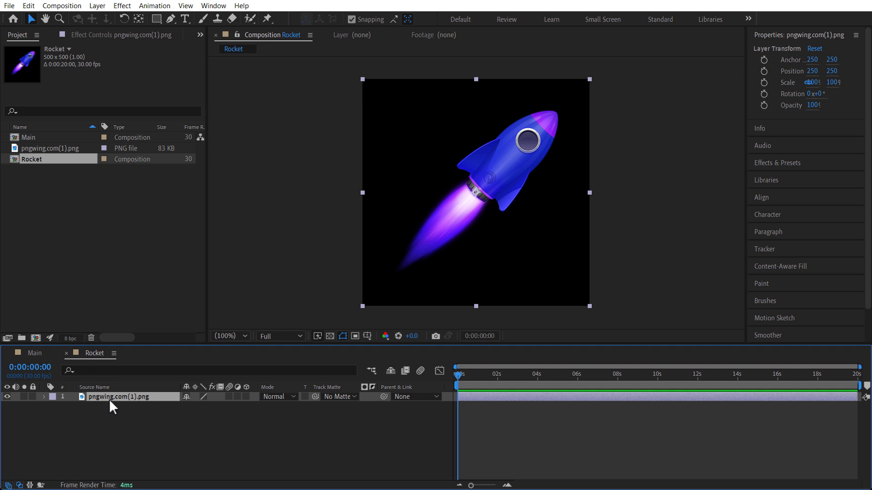
key("r")
mouse_move(199, 406)
left_mouse_down()
mouse_move(171, 404)
mouse_move(216, 407)
left_mouse_up()
key("s")
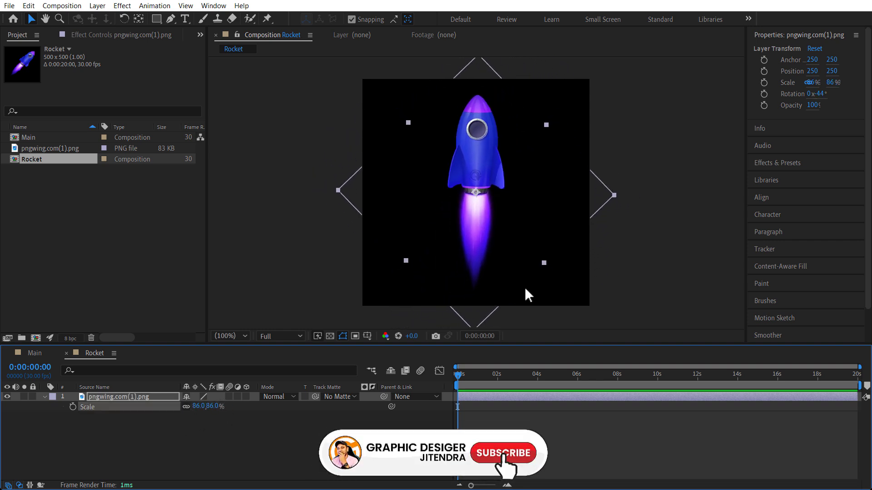
- Move the rocket image slightly down in the composition, to a position of about 248, 271
left_click(476, 168)
left_click_drag(476, 170, 476, 178)
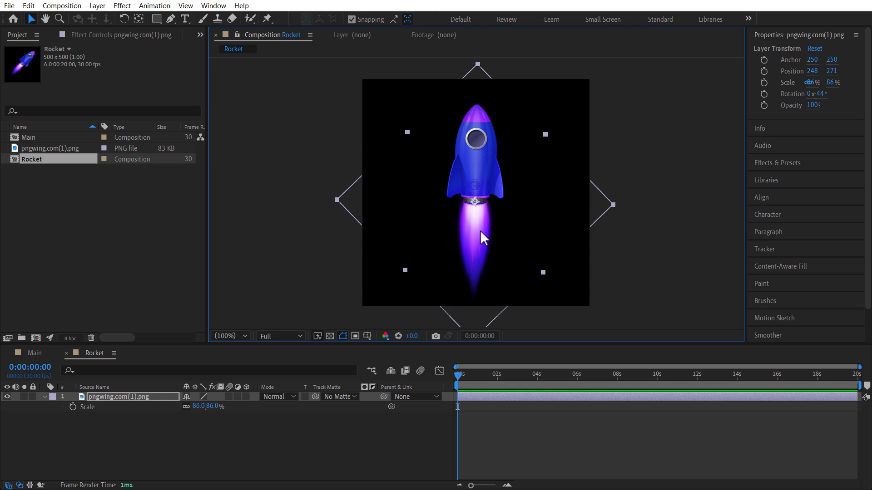
left_click(134, 434)
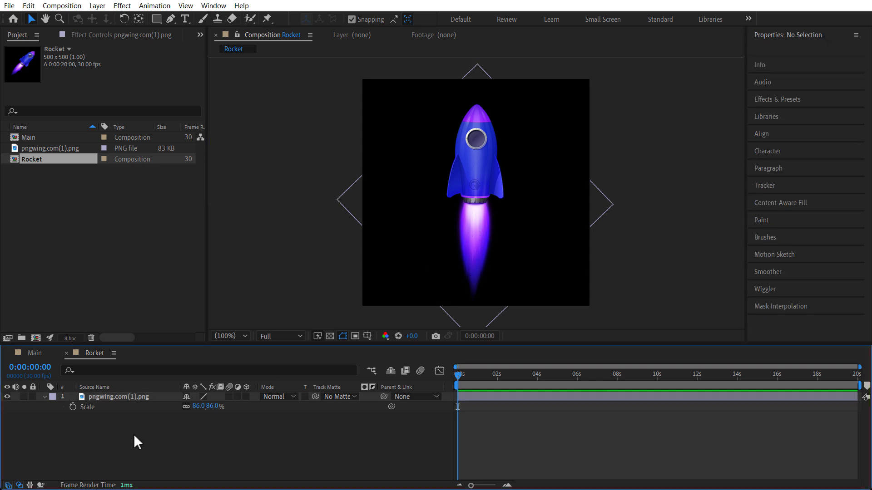
- Duplicate the rocket image layer in the Rocket composition
left_click(117, 396)
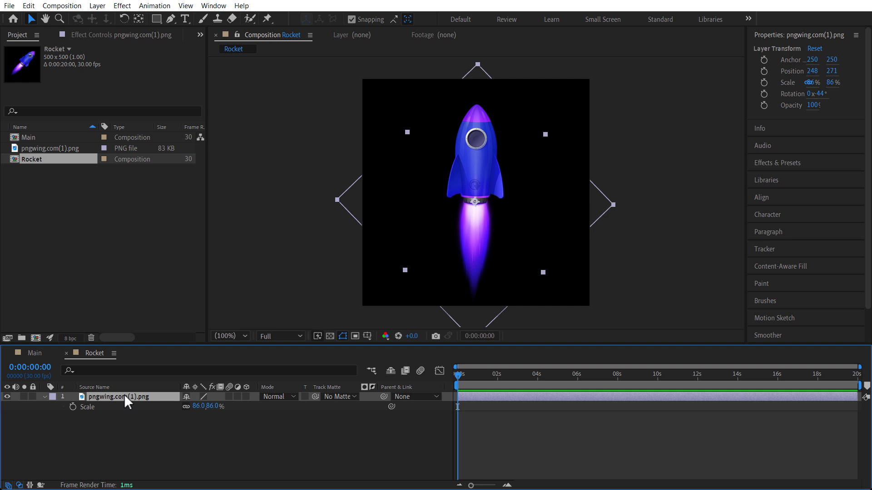
key("ctrl+d")
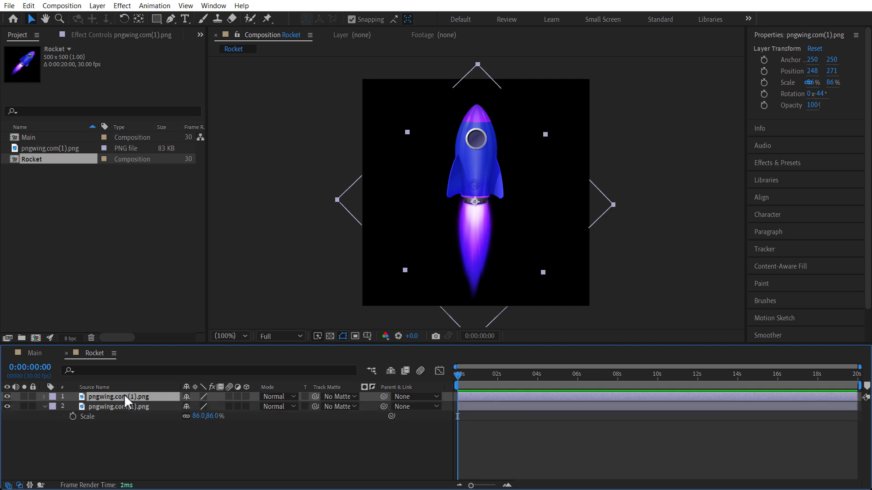
left_click(96, 406)
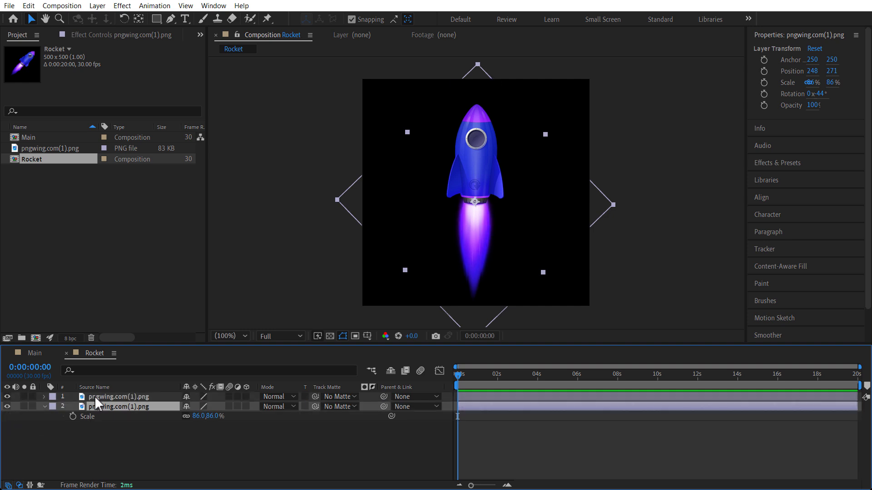
left_click(28, 6)
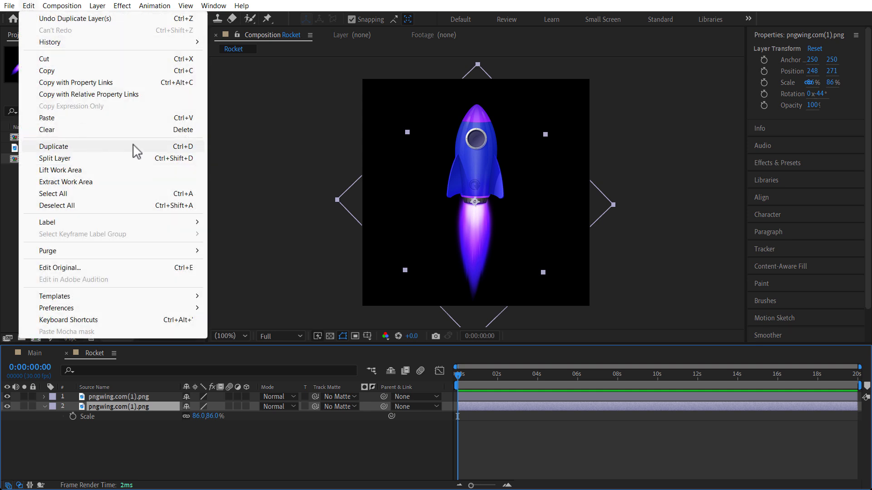
left_click(281, 217)
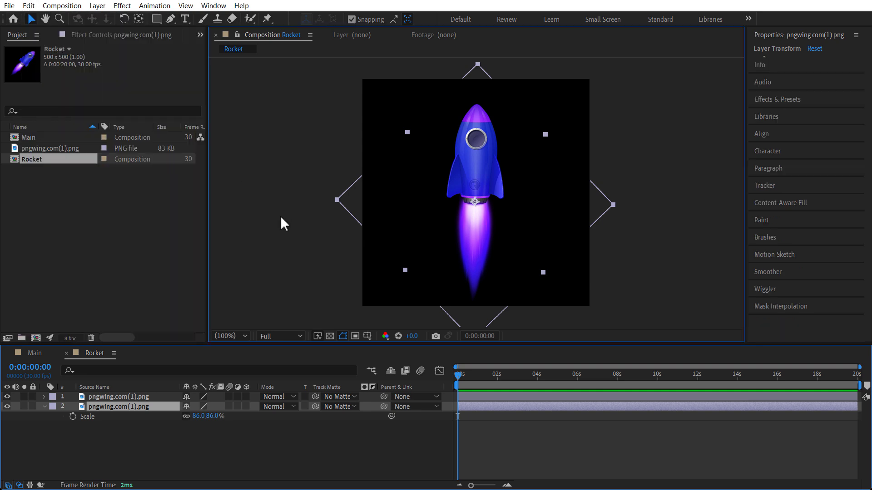
- Rename the upper rocket image layer as Body and the lower one as Flame
left_click(130, 397)
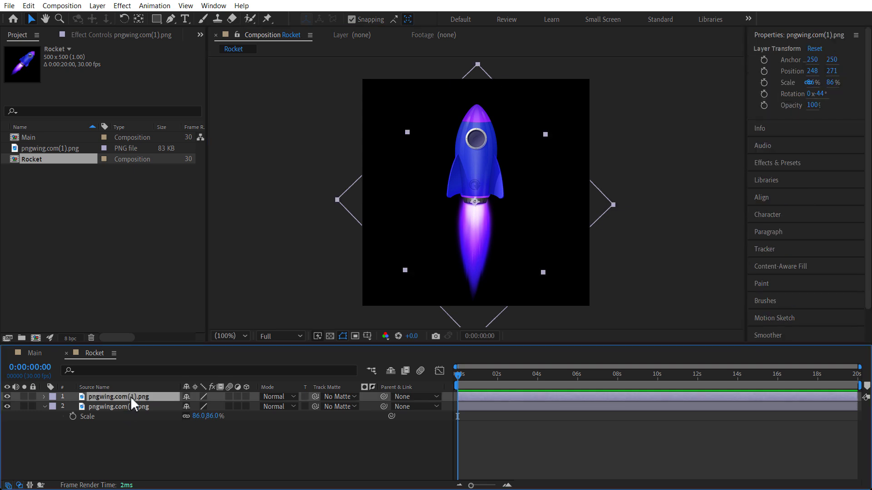
key("Return")
type("Body")
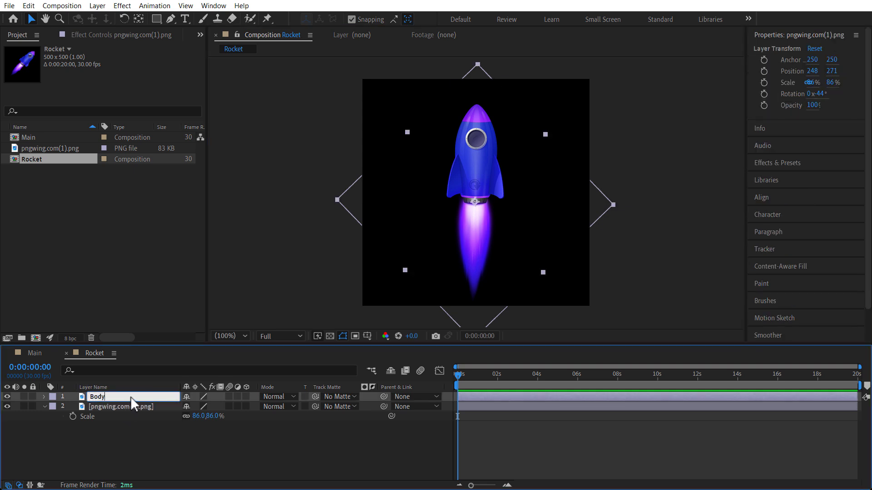
key("Return")
double_click(130, 396)
left_click(132, 407)
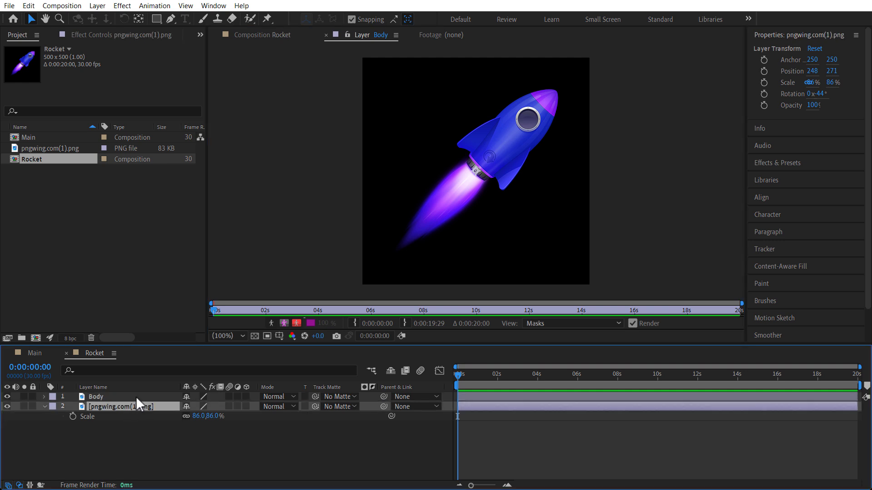
key("Return")
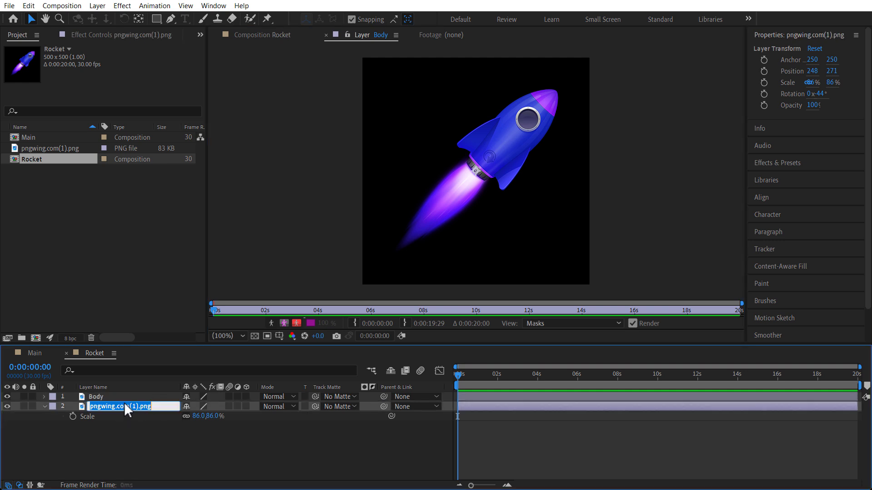
type("Flame")
key("Return")
left_click(88, 439)
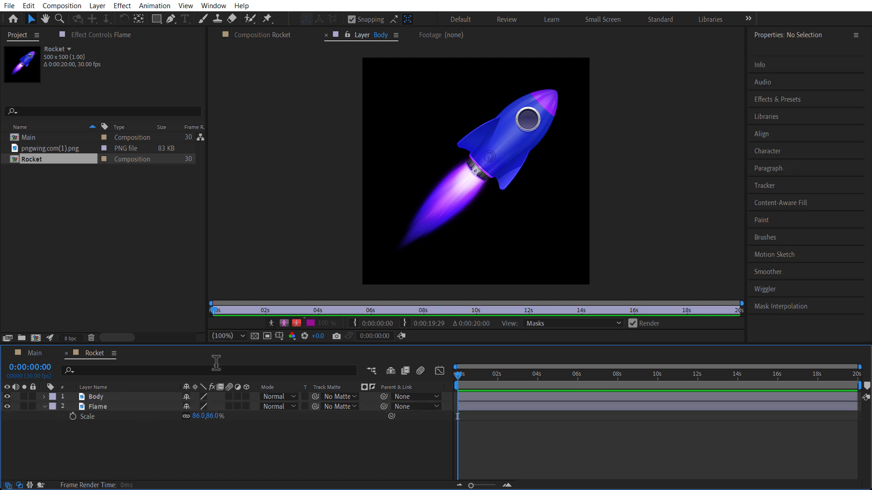
- Try hiding the Body and Flame layers, and close the Body layer view to return to the Rocket composition
left_click(111, 396)
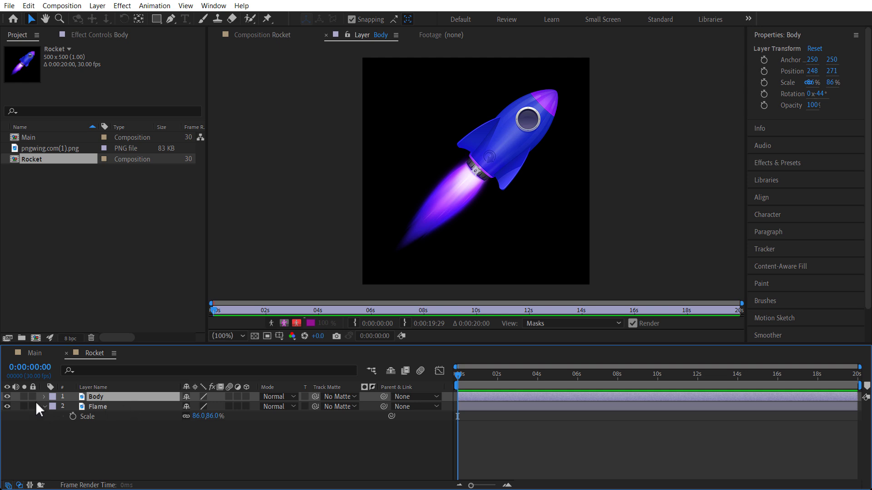
left_click_drag(8, 396, 5, 404)
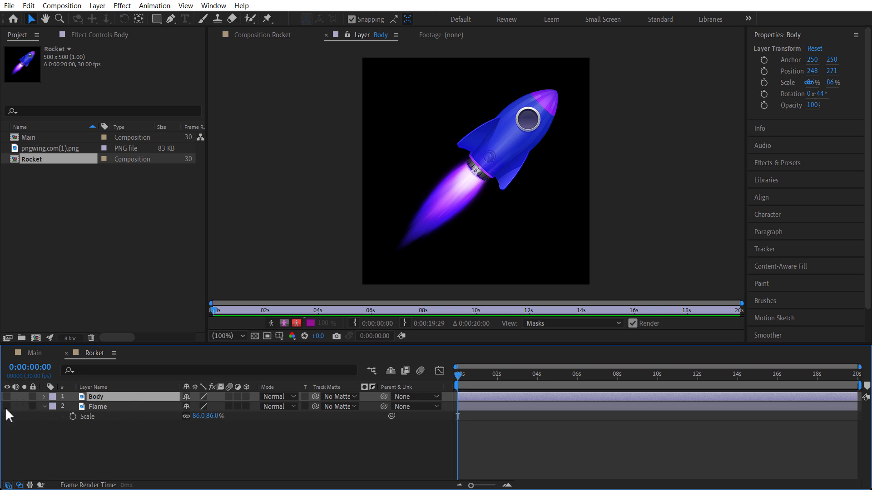
left_click(325, 35)
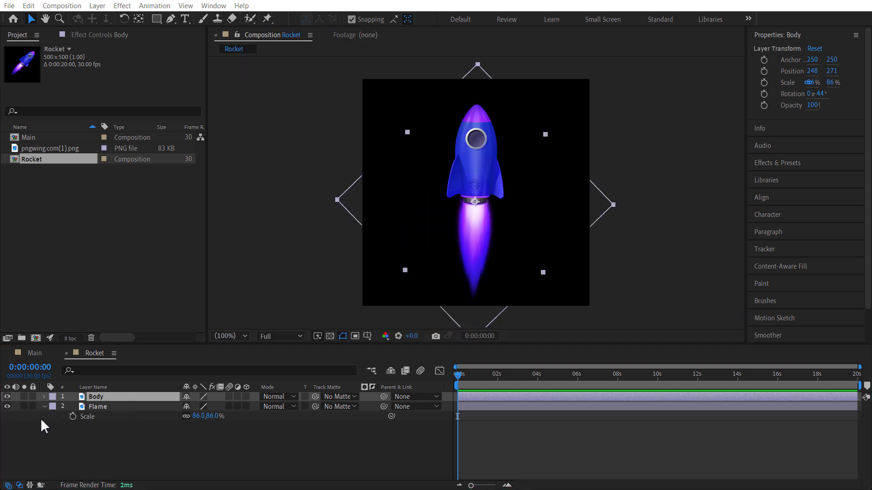
- Toggle the Body layer's visibility to examine how the Body and Flame layers overlap
left_click(9, 397)
left_click(7, 396)
left_click(7, 396)
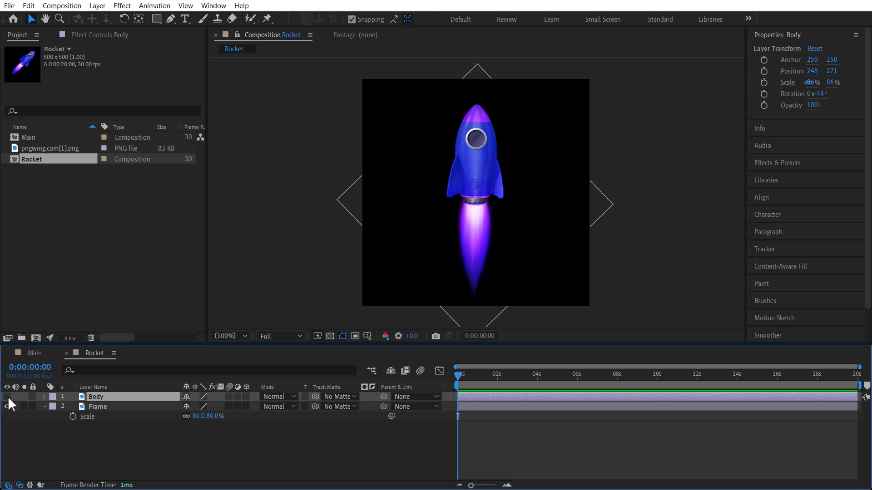
left_click(7, 397)
left_click(176, 433)
left_click(134, 396)
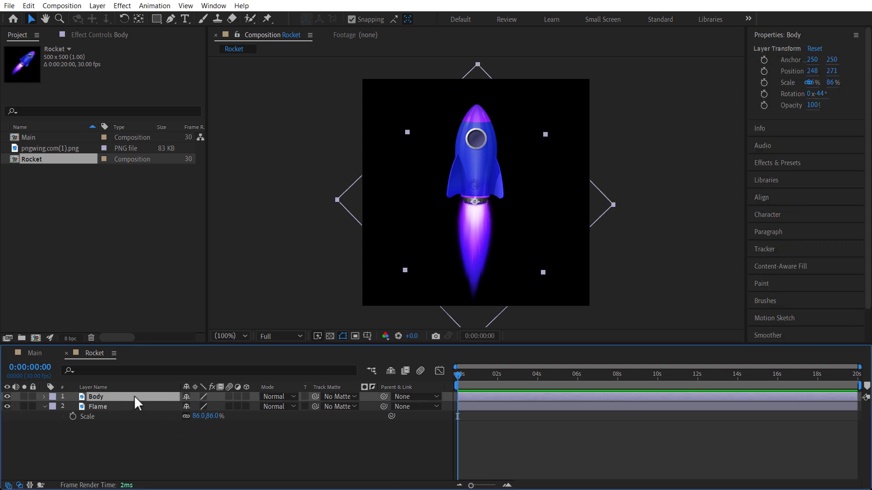
left_click(138, 423)
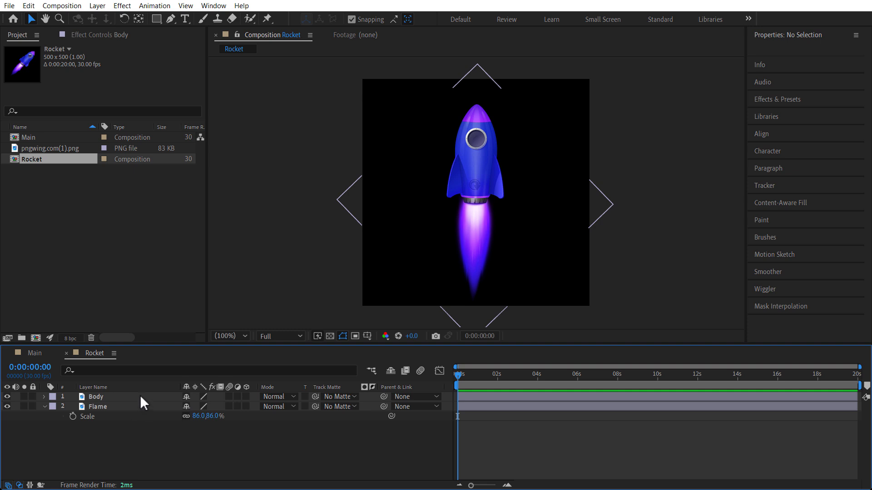
- Select the Body layer and hide the Flame layer in the Rocket composition
left_click(139, 397)
left_click(169, 436)
left_click(115, 404)
left_click(121, 397)
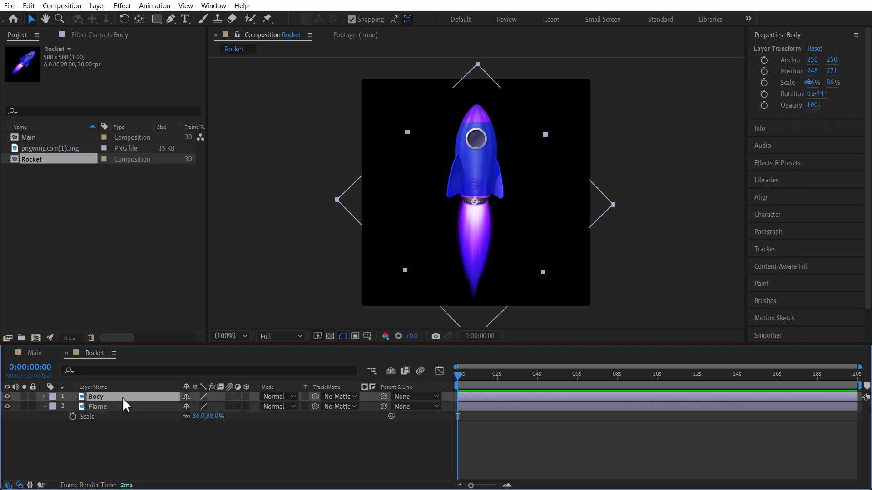
left_click(8, 408)
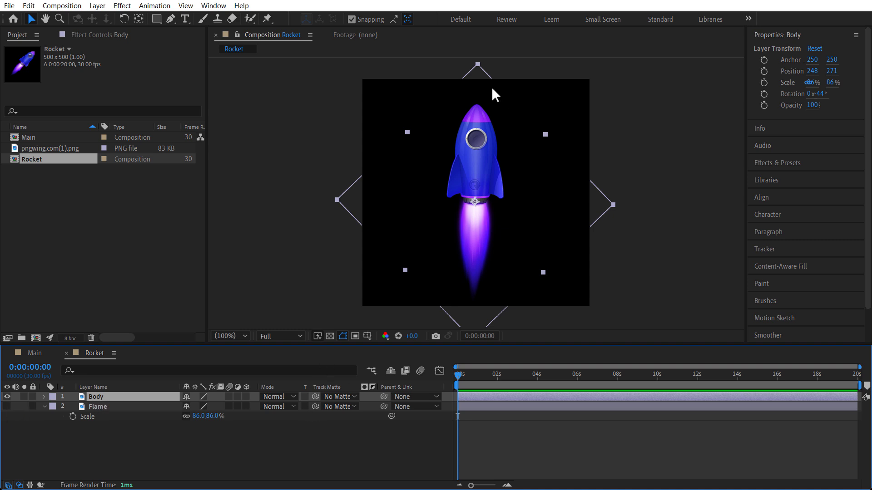
- Start a Pen mask on the Body layer from above the nose down around the rocket's left side to below the left fin
left_click(172, 18)
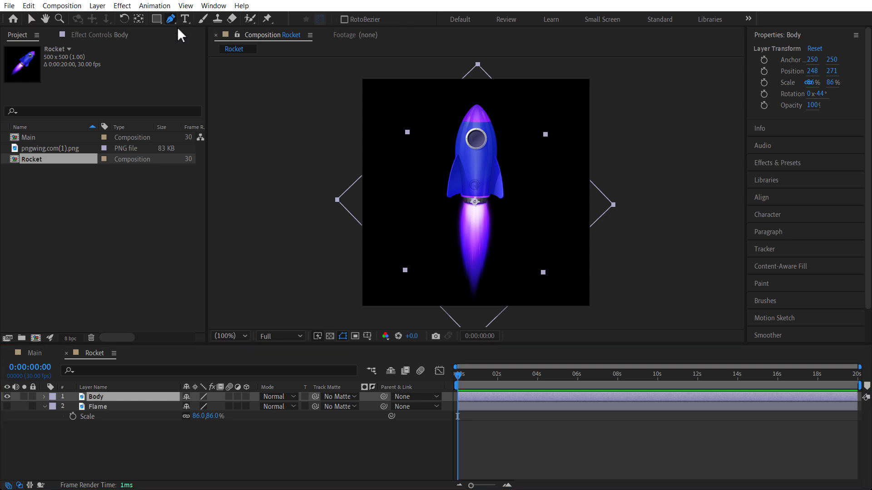
left_click(468, 94)
left_click(444, 148)
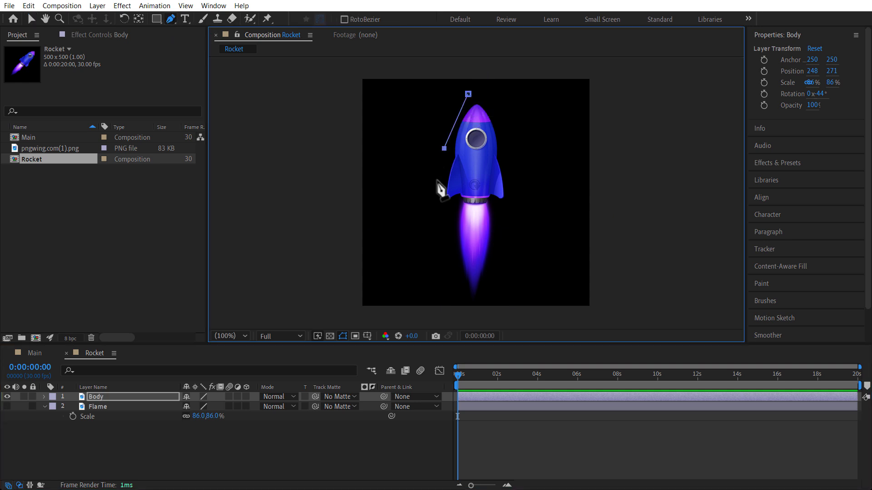
left_click(437, 183)
left_click(443, 203)
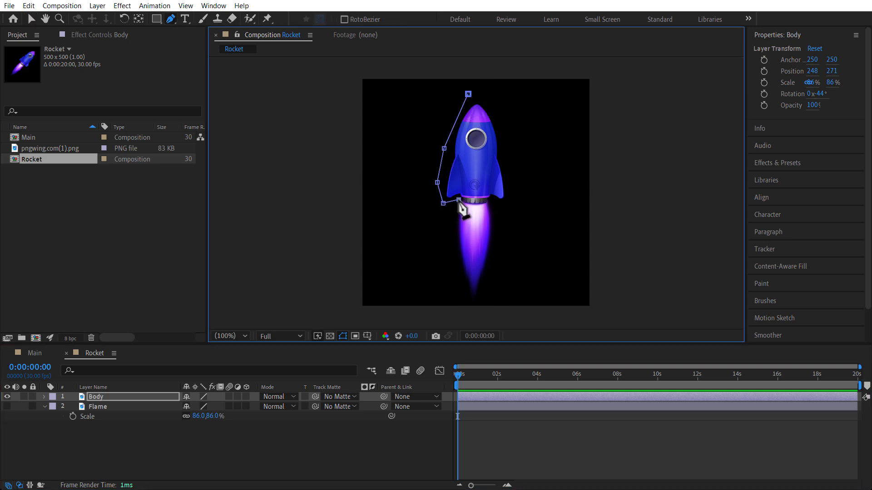
left_click(458, 200)
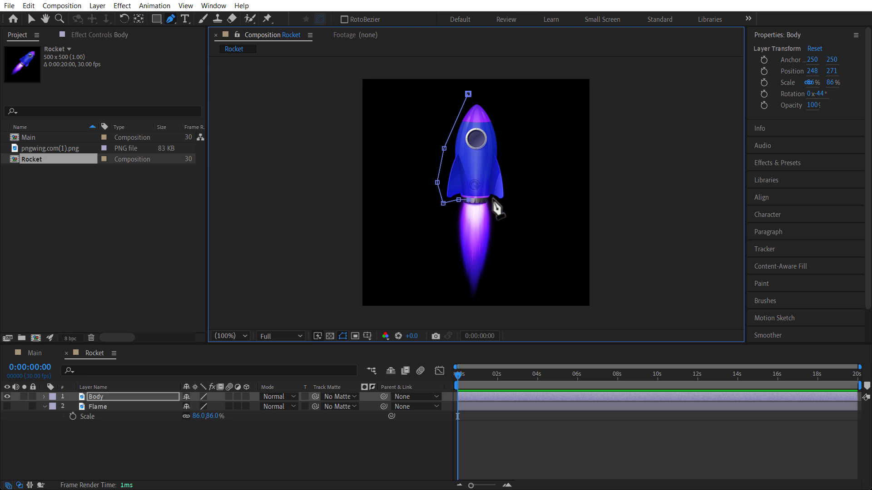
left_click(493, 199)
left_click(510, 210)
left_click(524, 184)
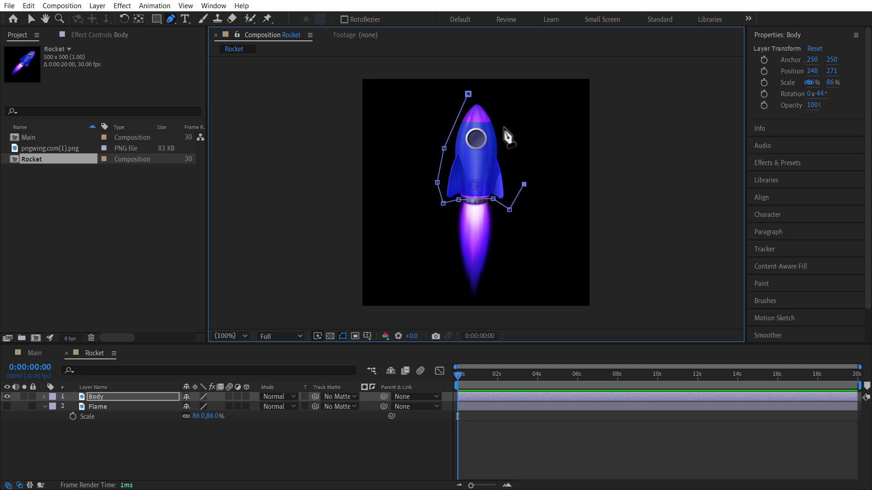
key("ctrl+z")
key("ctrl+z")
key("ctrl+z")
key("ctrl+z")
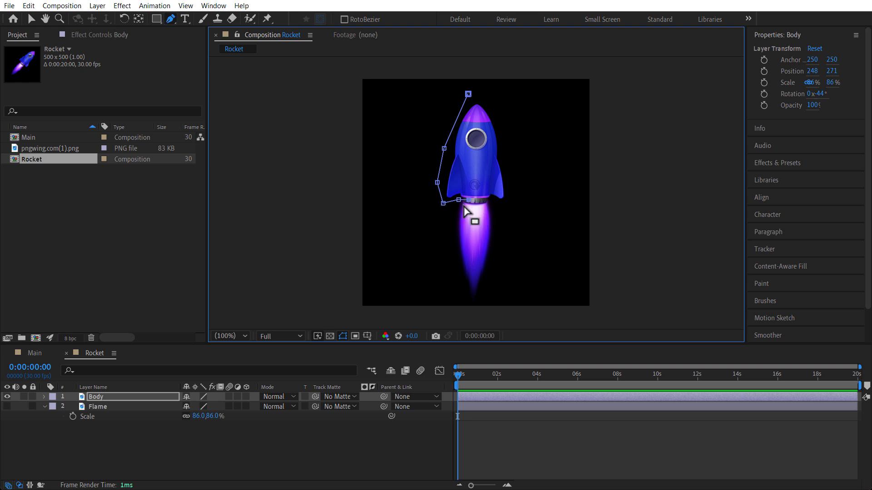
- Continue the Body mask path across to the nozzle and along its lower edge with curved points, ending at the nozzle's right side
scroll(495, 207, "up", 3)
scroll(472, 209, "up", 2)
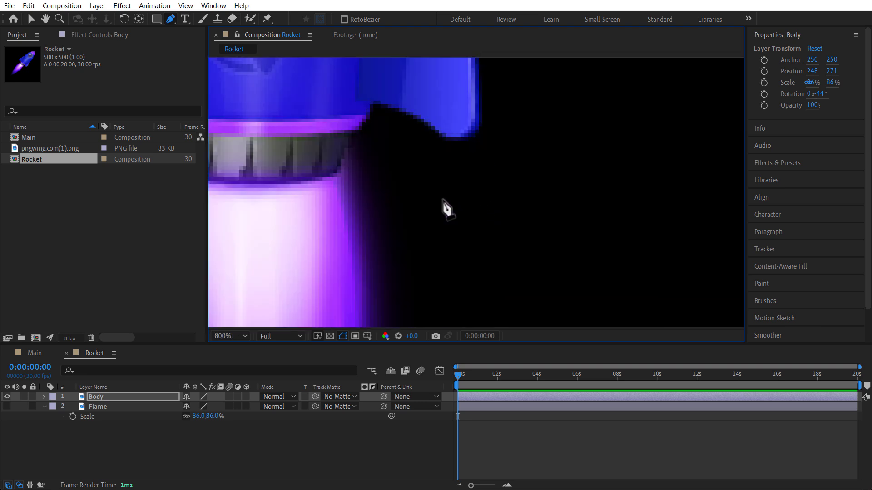
scroll(504, 205, "down", 4)
scroll(386, 191, "up", 3)
scroll(531, 216, "up", 1)
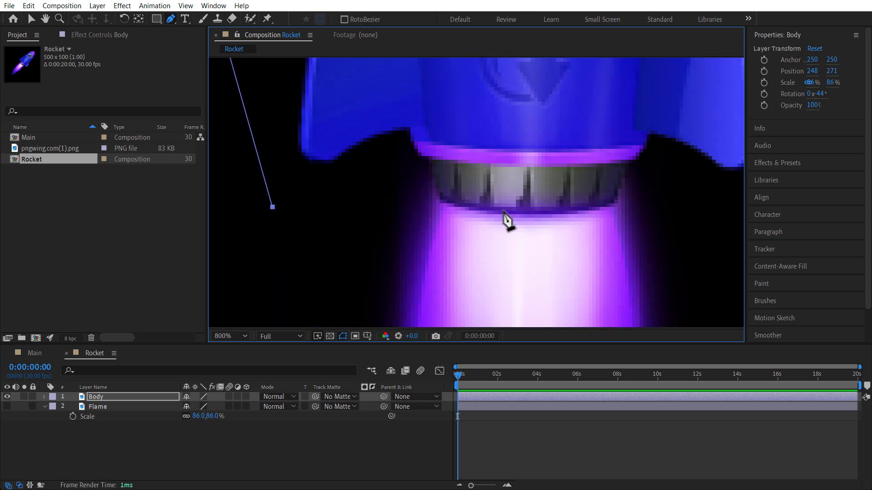
left_click(415, 197)
left_click(433, 186)
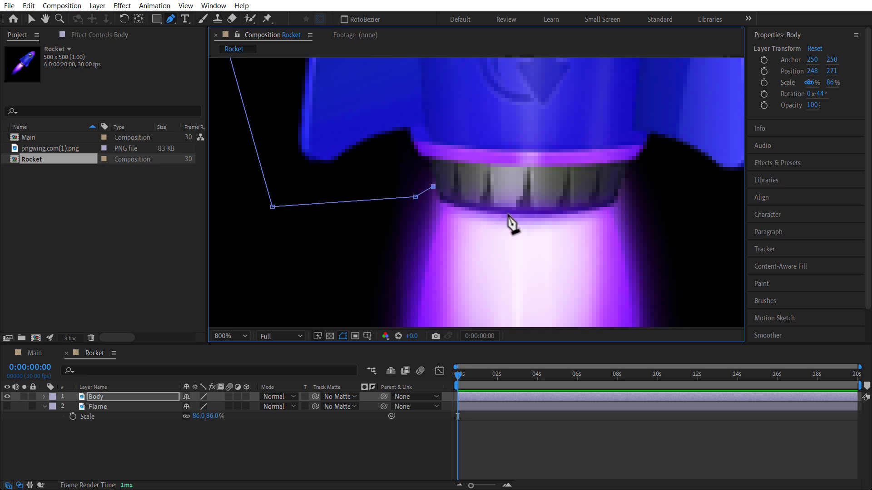
left_click_drag(525, 209, 591, 209)
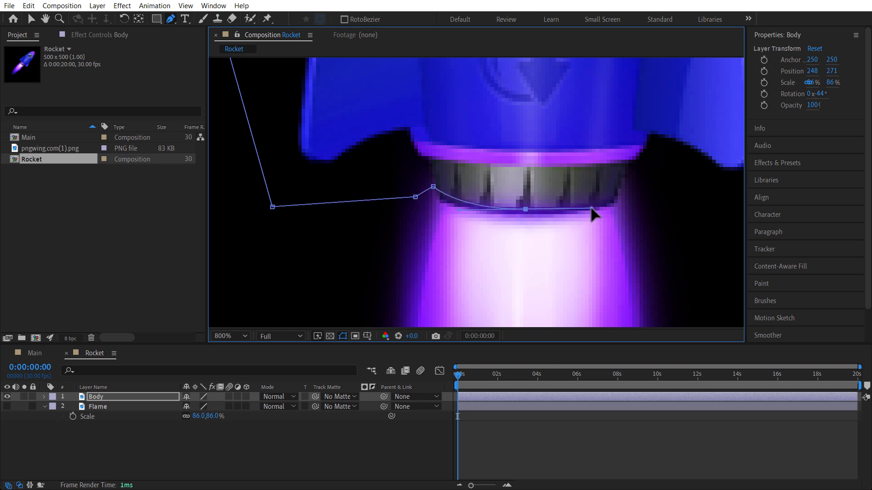
left_click_drag(631, 176, 645, 166)
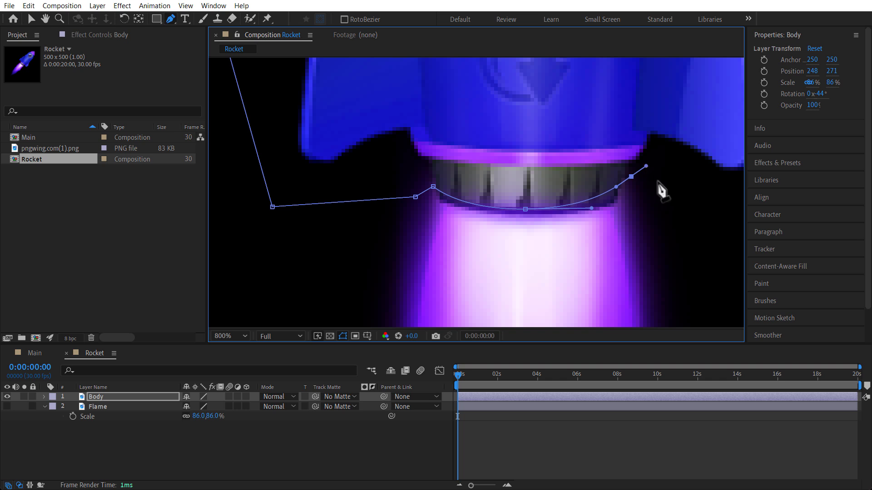
- Continue the Body mask up around the rocket's right side and nose, close it at the first point, and return to the Selection tool
left_click(686, 214)
left_click_drag(695, 196, 457, 287)
scroll(458, 281, "down", 2)
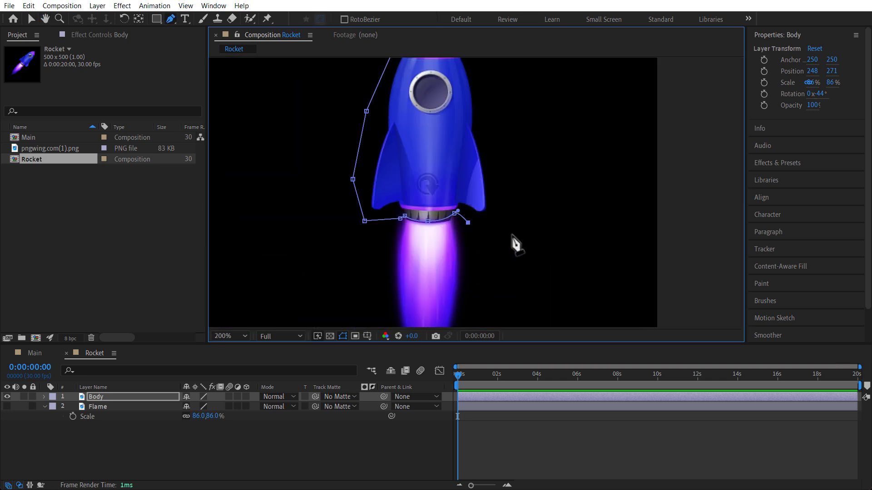
left_click(526, 221)
left_click_drag(483, 126, 486, 259)
left_click(487, 217)
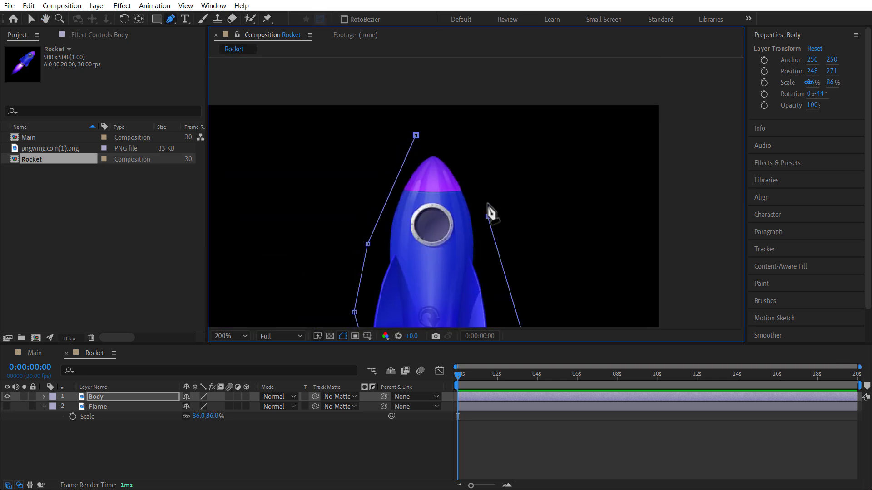
left_click(464, 150)
left_click(415, 136)
key("space")
left_click_drag(391, 187, 394, 152)
scroll(429, 235, "down", 2)
left_click_drag(426, 196, 418, 203)
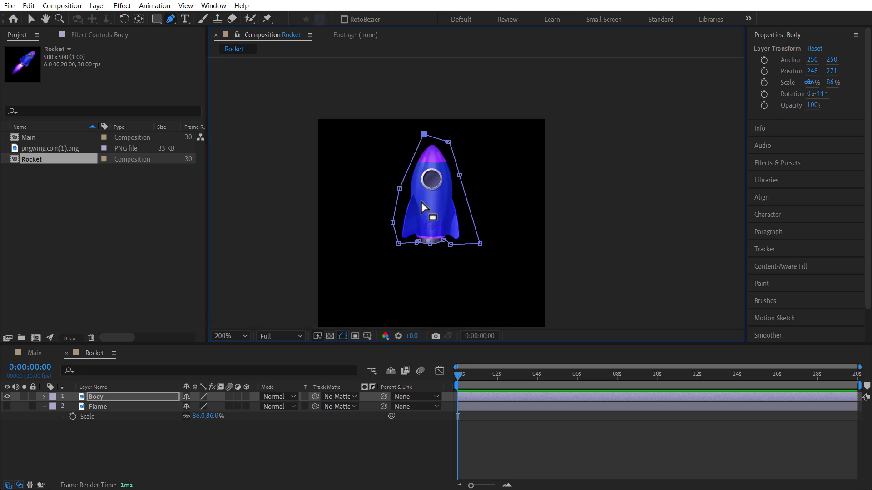
scroll(416, 150, "up", 2)
left_click(30, 15)
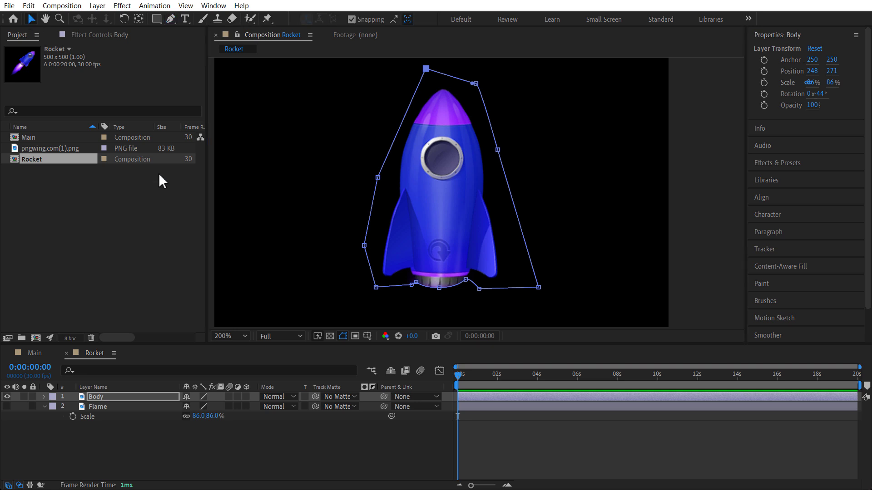
- Select the Flame layer, hide the Body layer and show the Flame layer
left_click(101, 422)
left_click(108, 405)
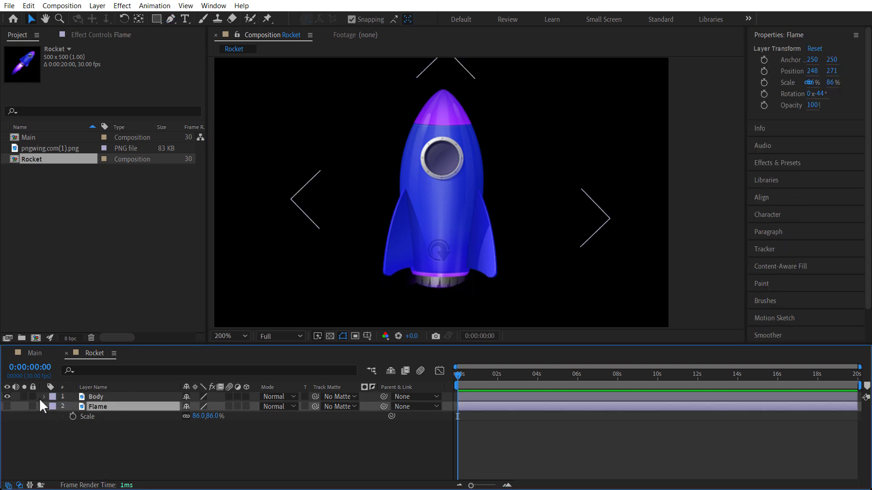
left_click(7, 397)
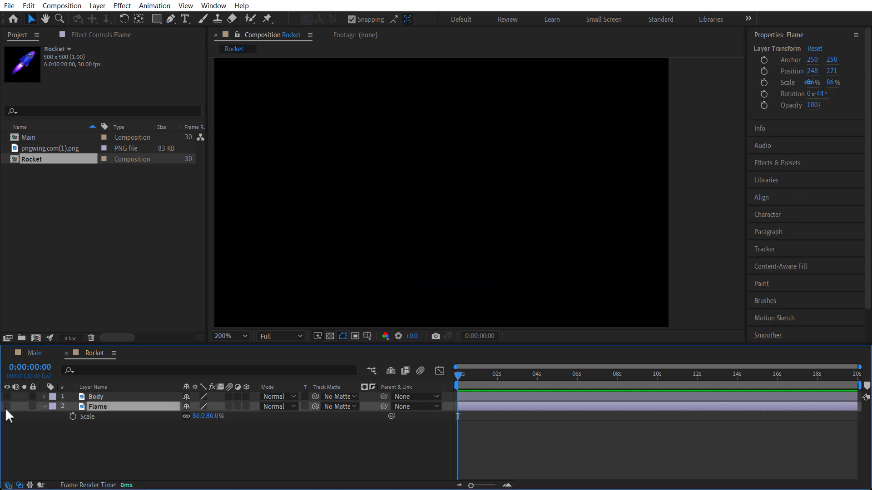
left_click(6, 407)
- Start a Pen mask on the Flame layer, curving it along the nozzle's lower edge from left to right and just past the flame
left_click_drag(445, 181, 421, 121)
left_click_drag(404, 205, 421, 137)
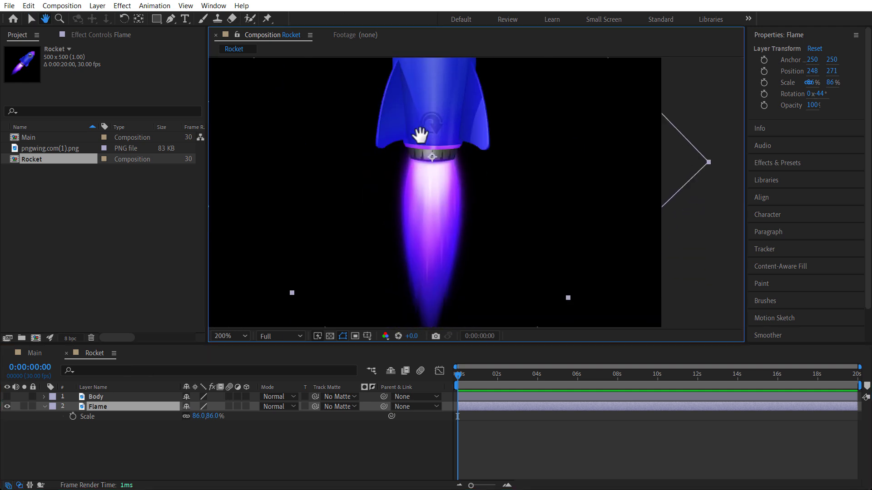
scroll(457, 181, "up", 3)
scroll(457, 181, "down", 1)
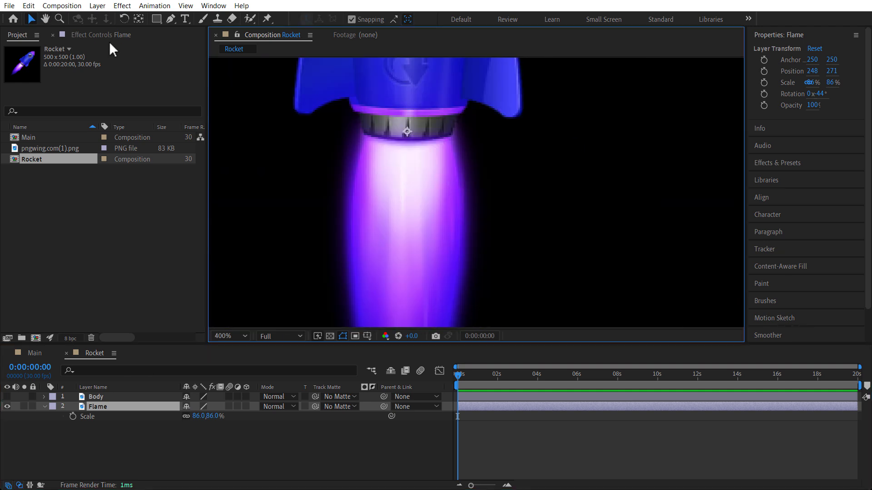
left_click(170, 19)
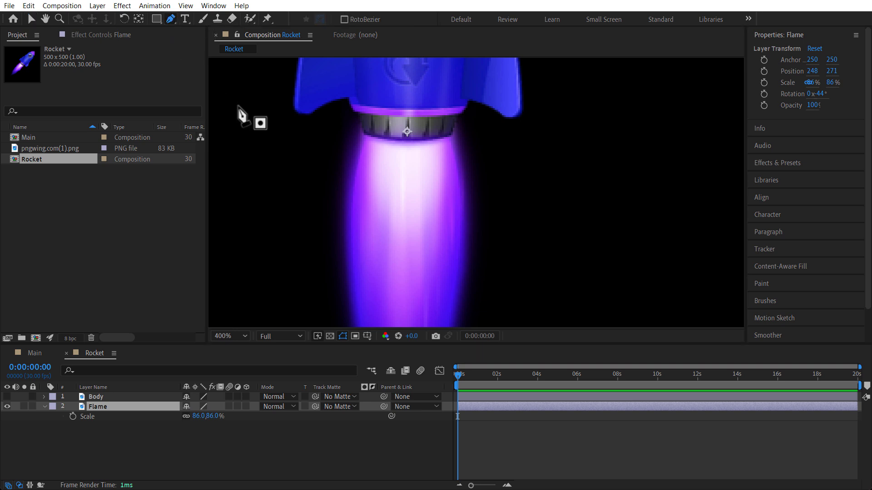
scroll(368, 141, "up", 1)
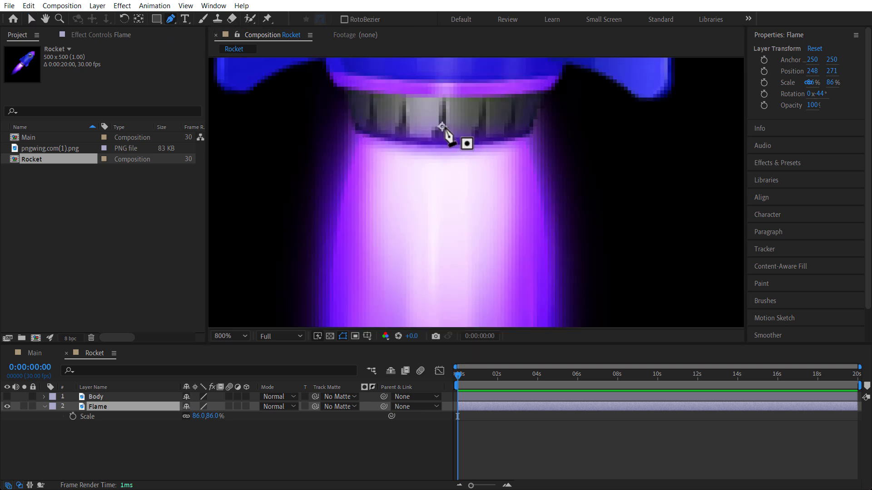
left_click(337, 122)
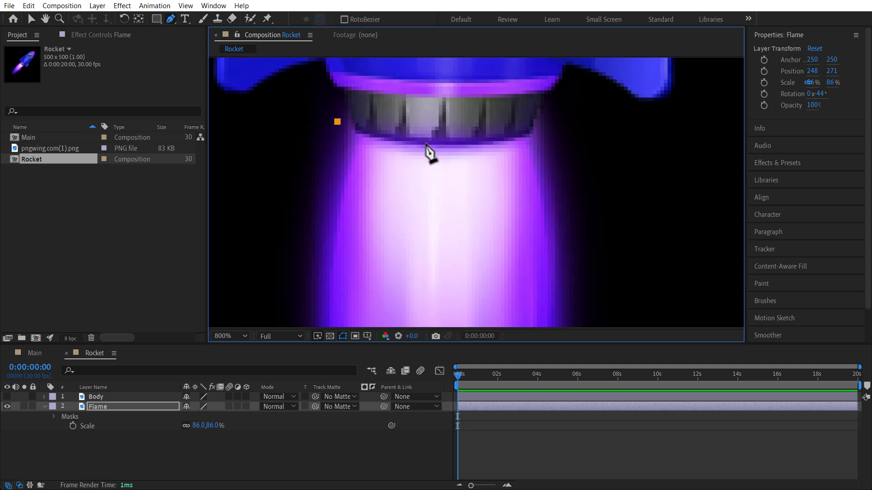
left_click_drag(439, 144, 489, 142)
left_click_drag(552, 116, 566, 110)
left_click(599, 161)
- Continue the Flame mask down the right side, across below the flame tip and up the left side, closing it at the first point
scroll(551, 219, "down", 4)
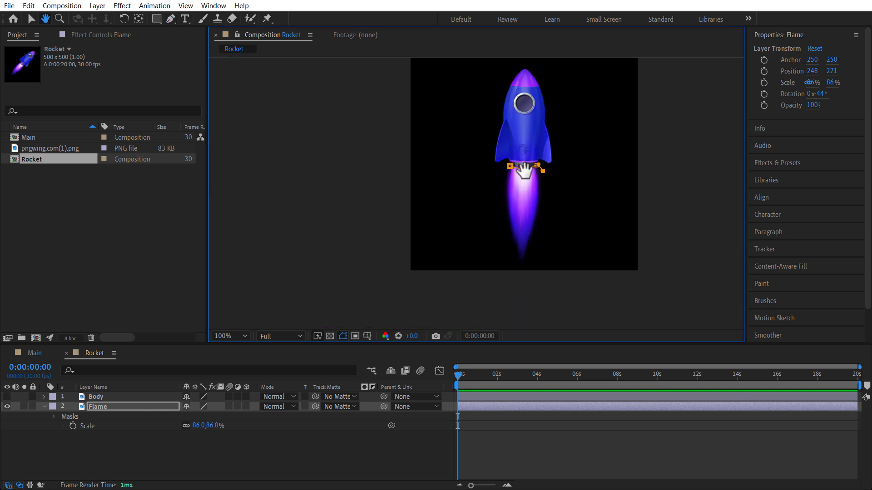
scroll(525, 171, "up", 3)
key("space")
left_click_drag(520, 195, 517, 170)
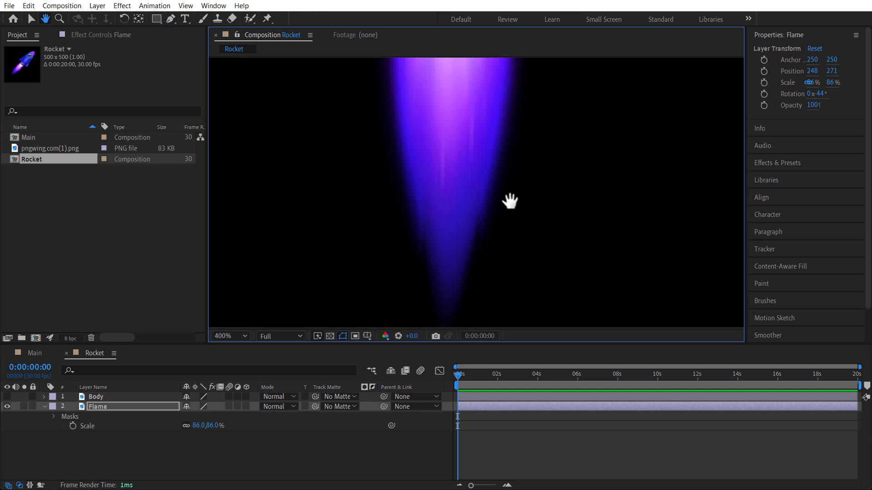
scroll(510, 204, "down", 2)
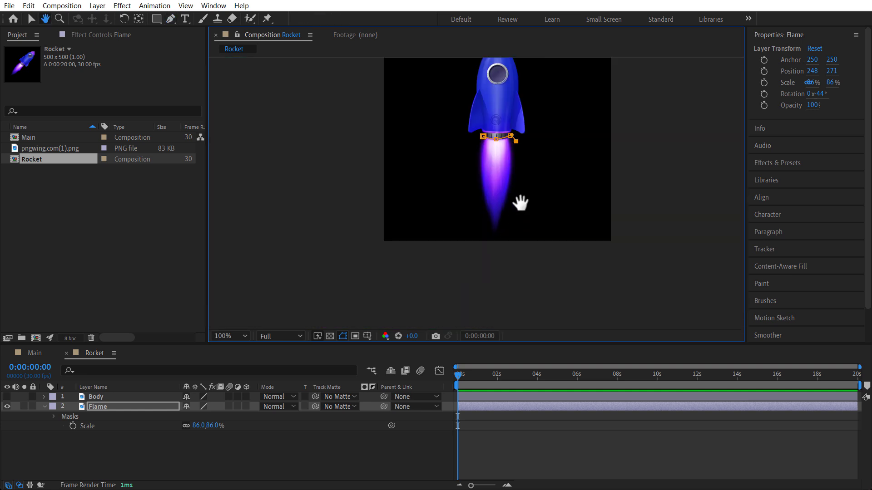
left_click(170, 18)
left_click(513, 226)
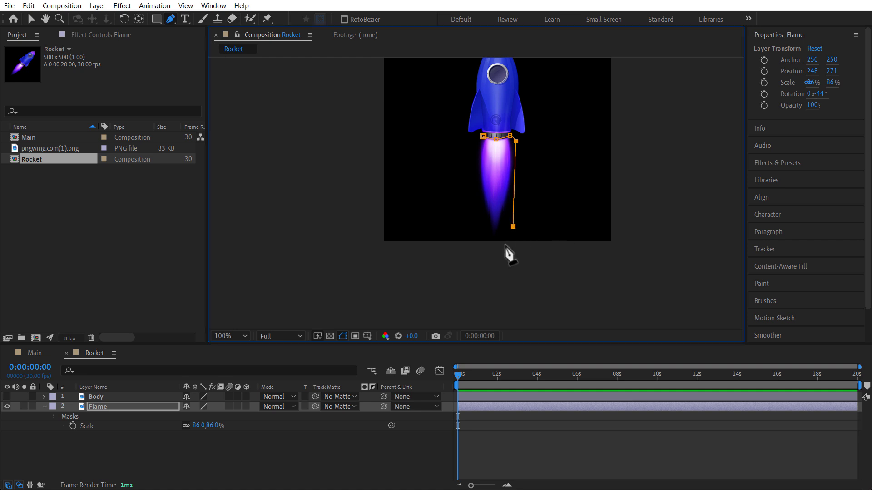
left_click(481, 237)
key("ctrl+z")
left_click(475, 226)
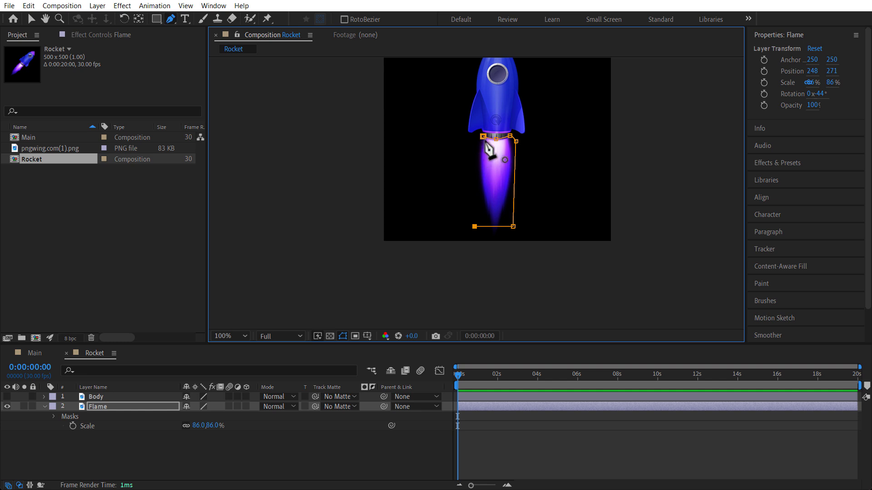
left_click(471, 151)
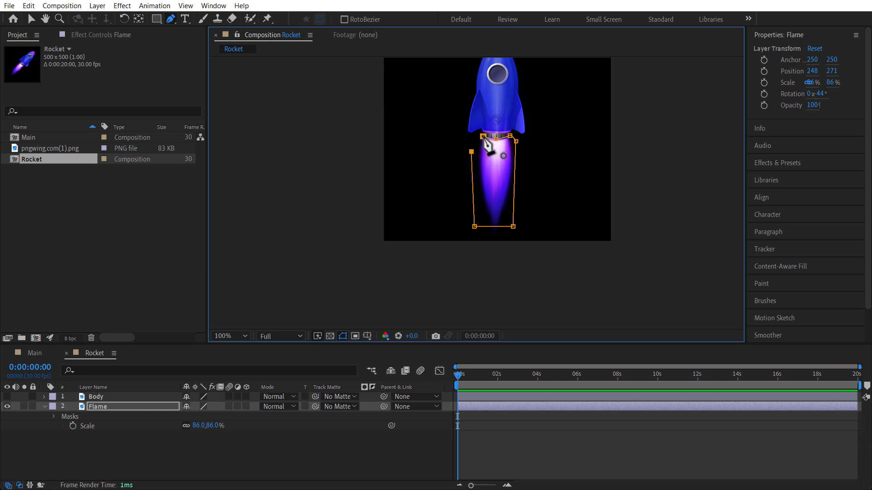
left_click(483, 136)
- Return to the Selection tool and reselect the masked Flame layer
scroll(534, 138, "up", 2)
scroll(217, 143, "down", 2)
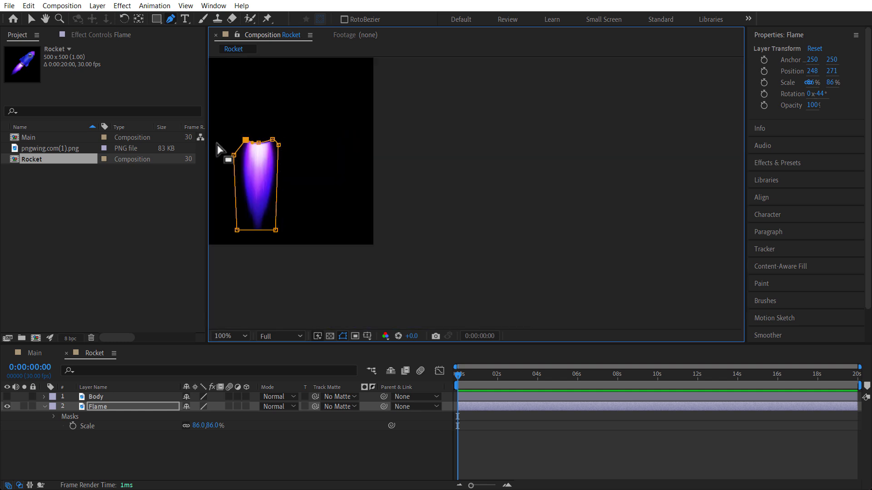
scroll(235, 156, "up", 1)
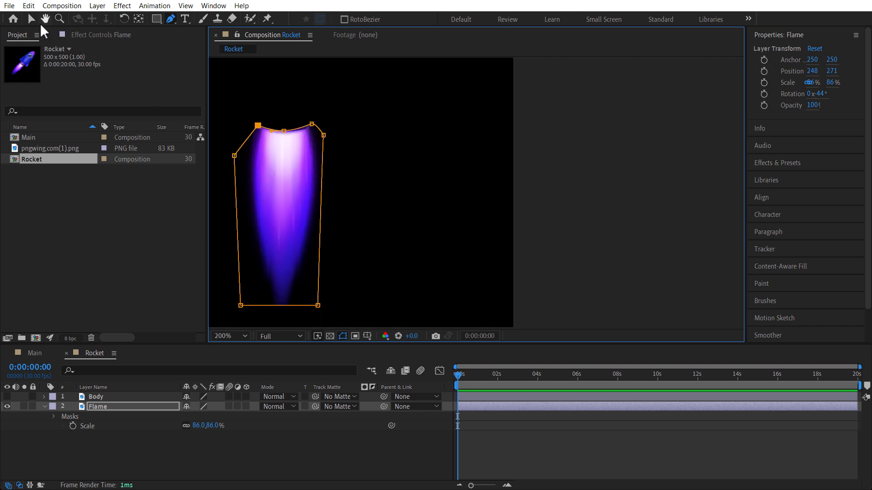
left_click(31, 19)
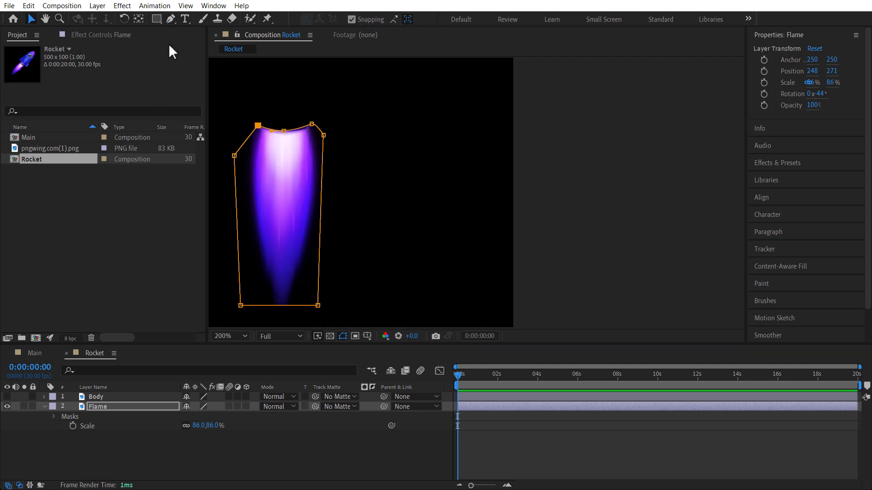
left_click(122, 445)
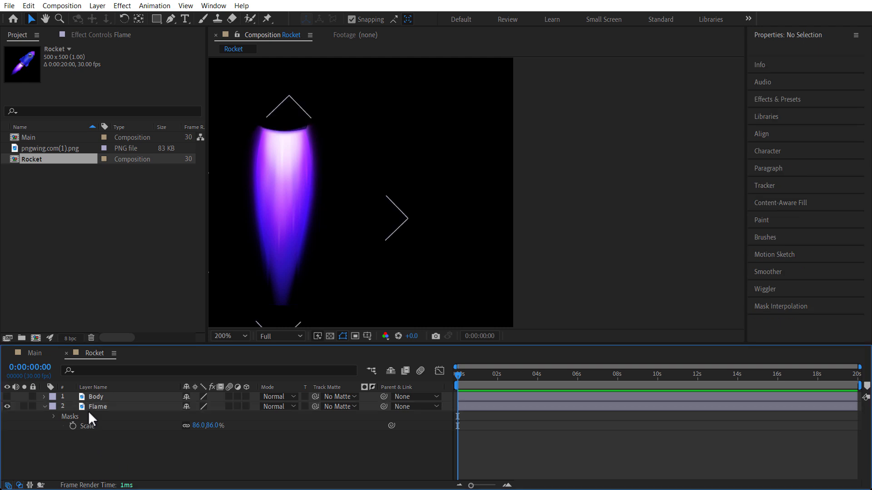
left_click(99, 405)
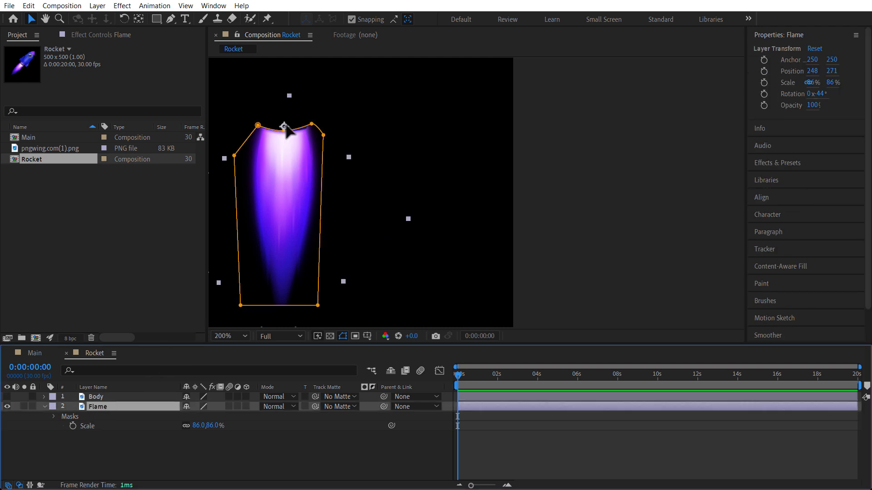
- Move the Flame layer's anchor point onto the curved upper edge of the flame and reselect the layer
left_click(142, 19)
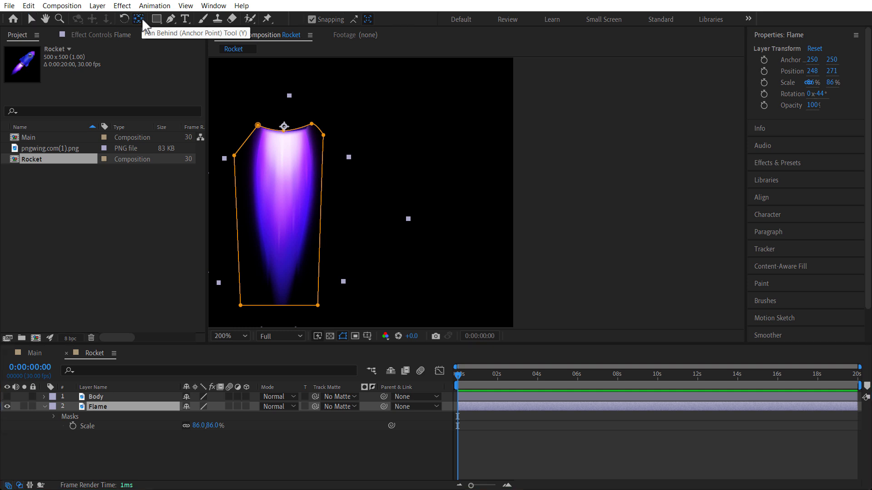
mouse_move(284, 126)
left_mouse_down()
mouse_move(351, 115)
mouse_move(362, 123)
mouse_move(284, 131)
left_mouse_up()
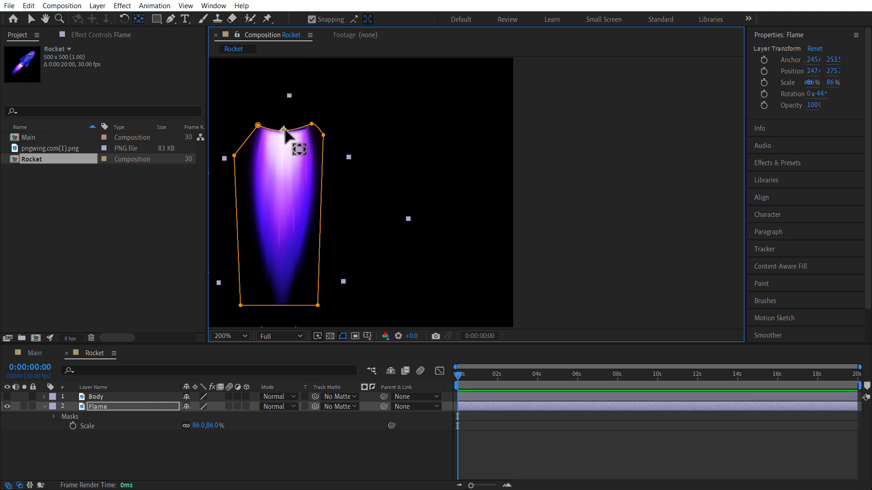
left_click(189, 443)
left_click(111, 409)
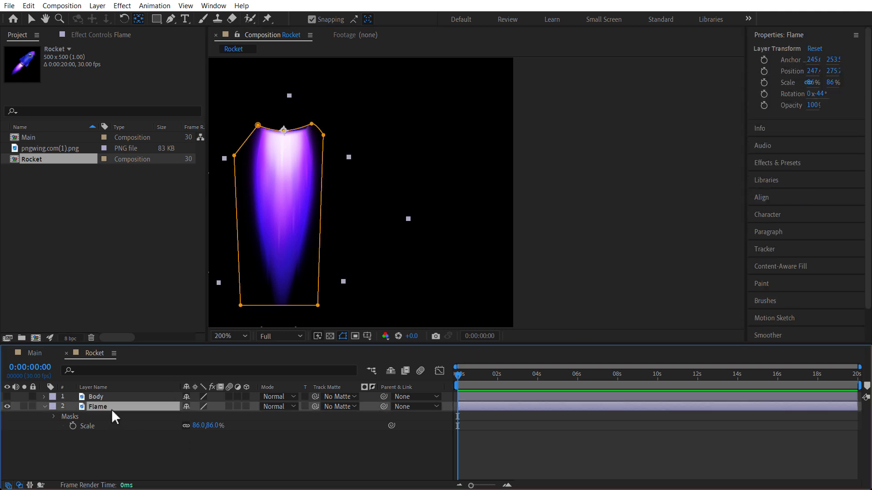
- Collapse the Flame layer's mask and transform properties and reveal only its Scale property
left_click(53, 417)
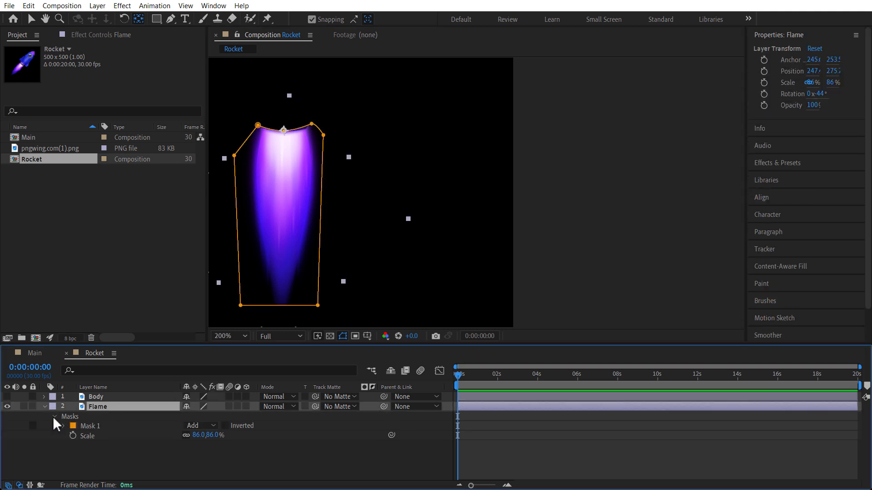
left_click(54, 417)
left_click(45, 407)
left_click(45, 407)
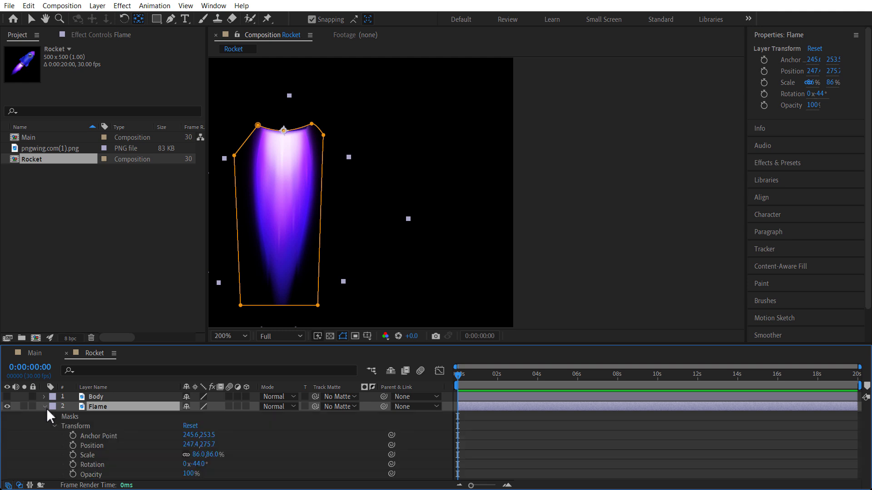
left_click(44, 407)
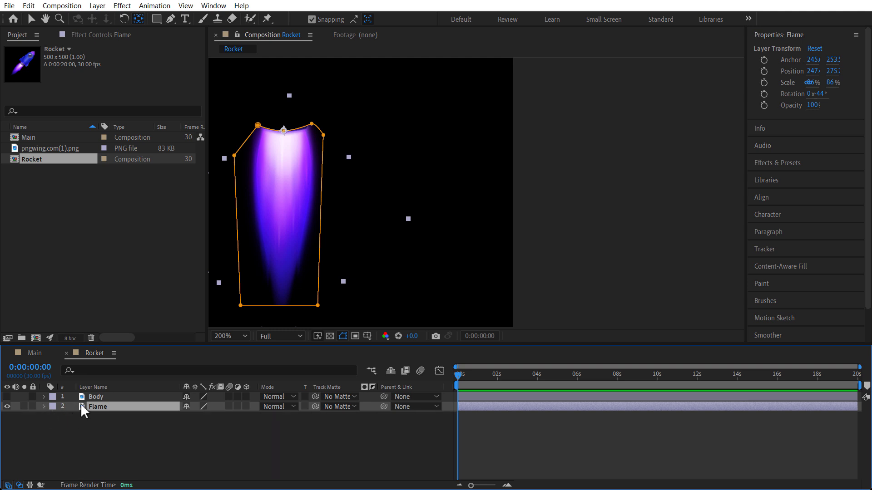
left_click(380, 440)
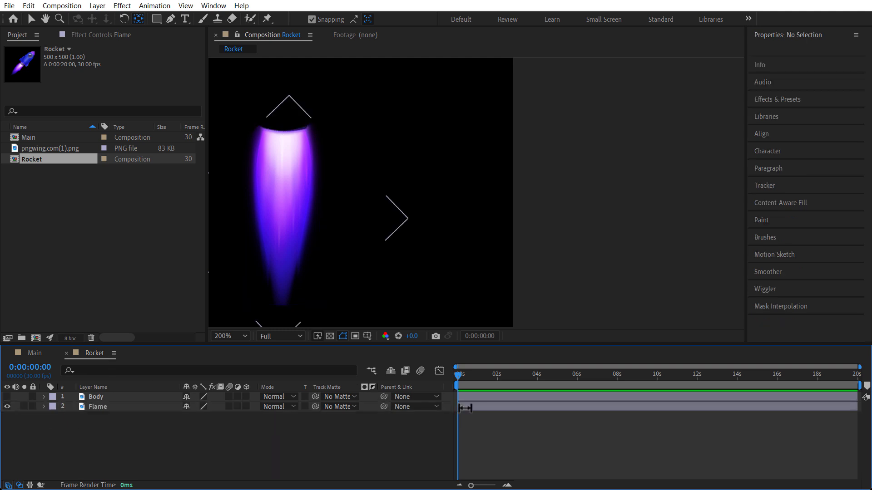
left_click(466, 407)
key("s")
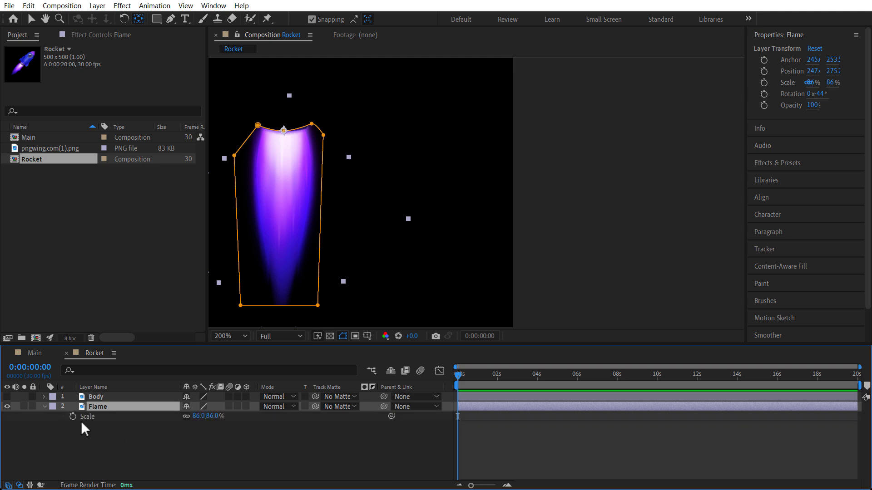
- Add Scale keyframes to the Flame layer at 0:00:00:00, 0:00:01:04 and 0:00:02:00
left_click_drag(490, 382, 456, 382)
key("h")
left_click_drag(335, 241, 423, 239)
key("alt+shift+s")
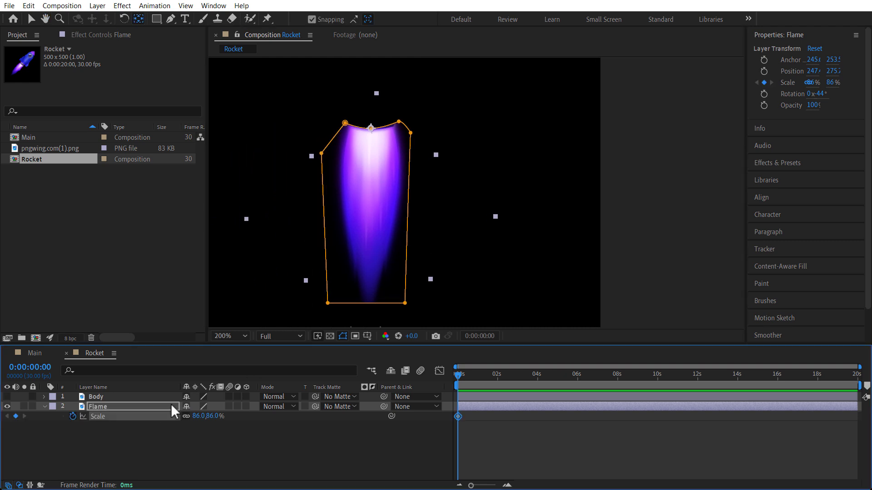
left_click_drag(475, 375, 480, 376)
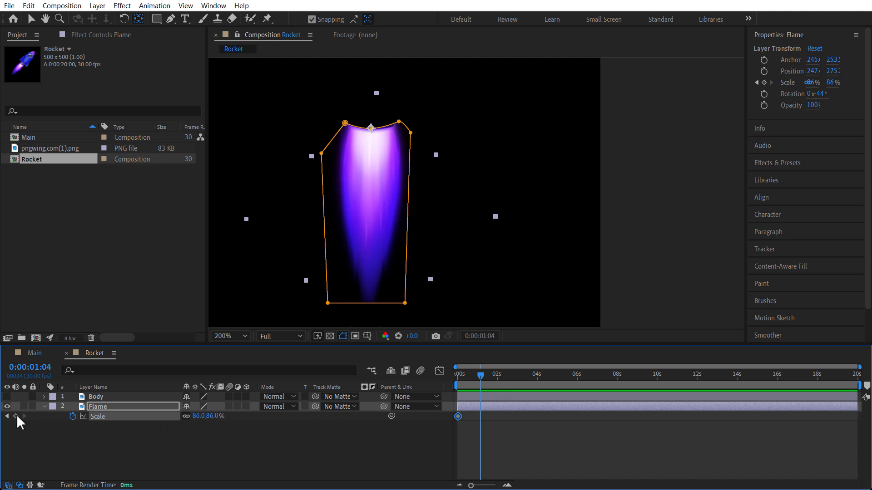
left_click(498, 377)
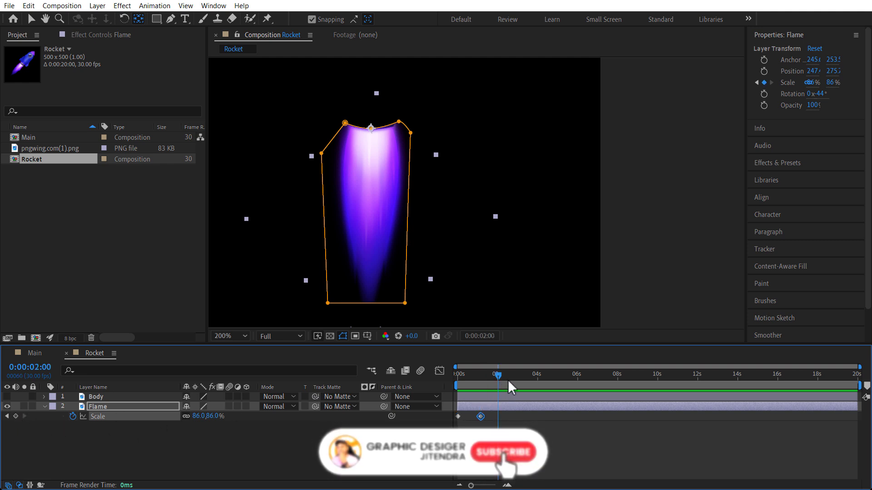
left_click(15, 416)
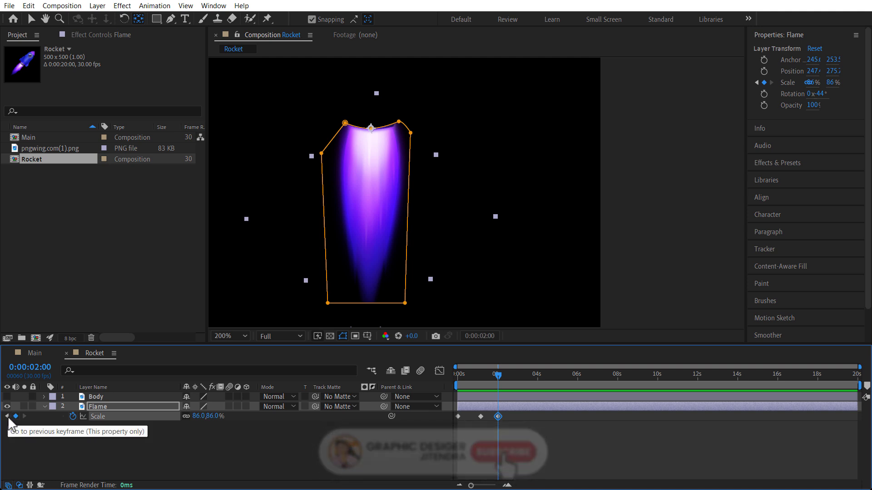
- At the middle keyframe, unlink the Scale proportions and reduce the flame to about 68% by 67%
left_click(7, 417)
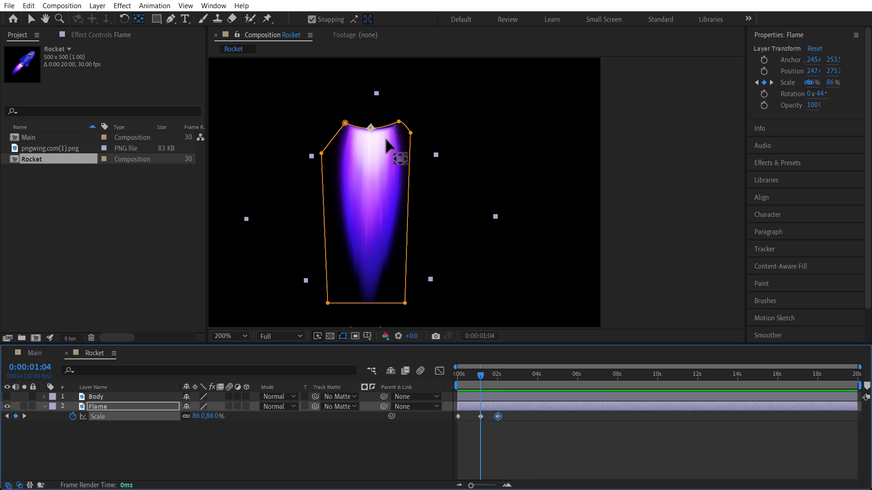
left_click(186, 416)
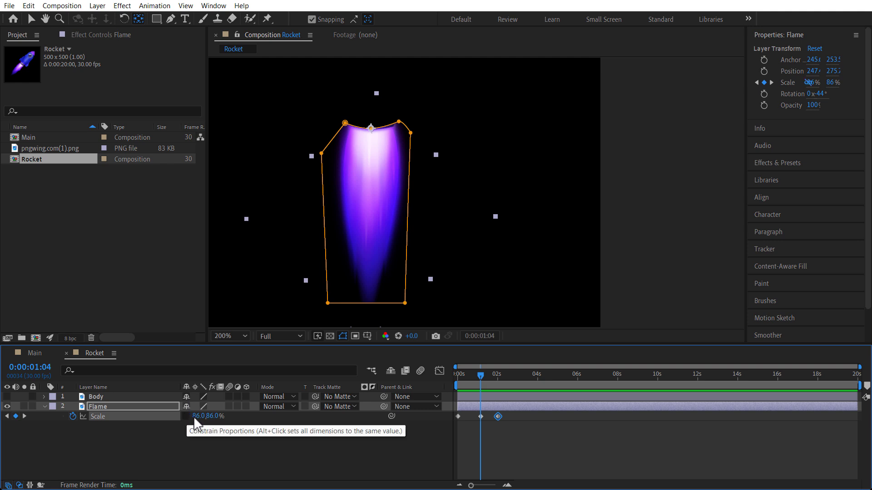
left_click_drag(210, 416, 186, 416)
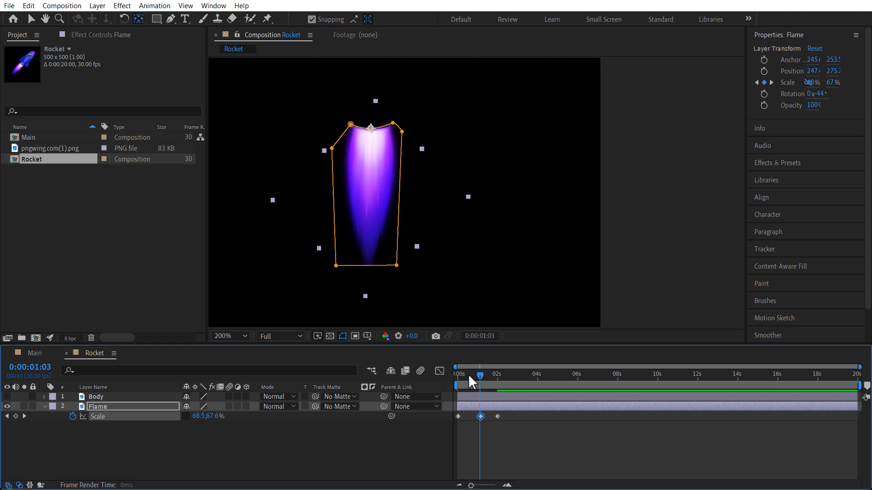
left_click_drag(469, 375, 490, 385)
- Copy the three Flame Scale keyframes and paste them at 0:00:03:02
left_click_drag(520, 434, 443, 418)
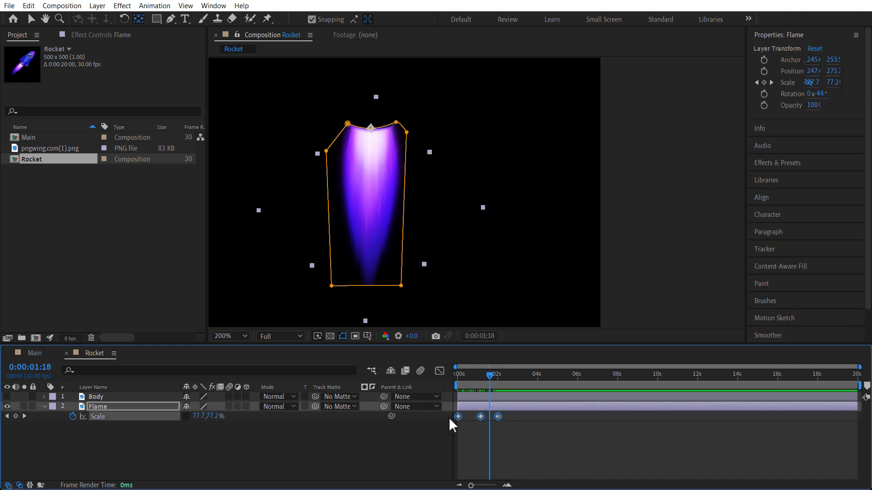
left_click(29, 6)
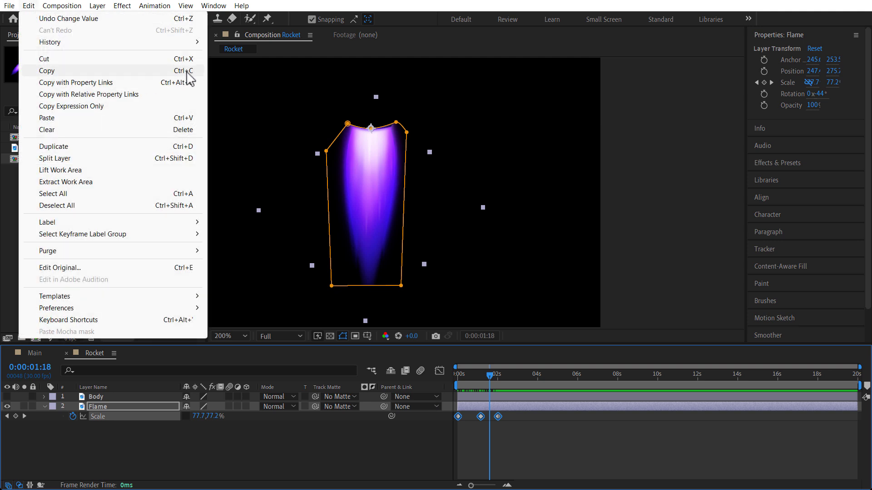
left_click(188, 119)
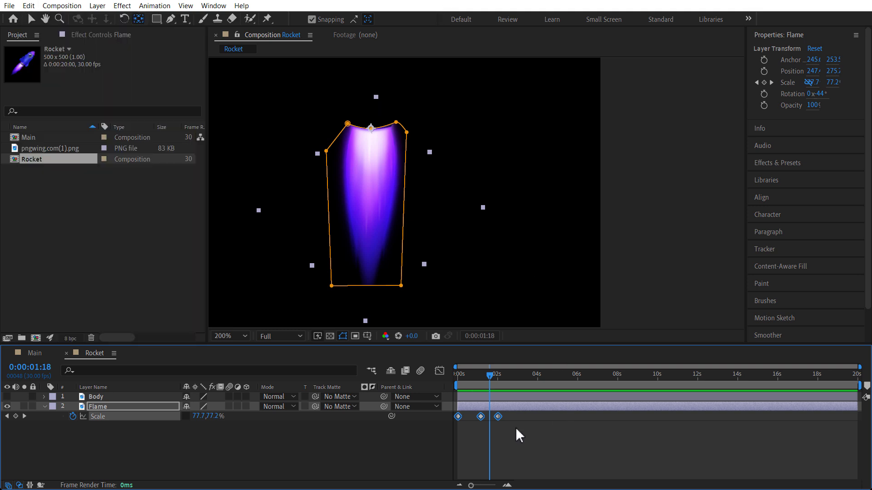
left_click(519, 375)
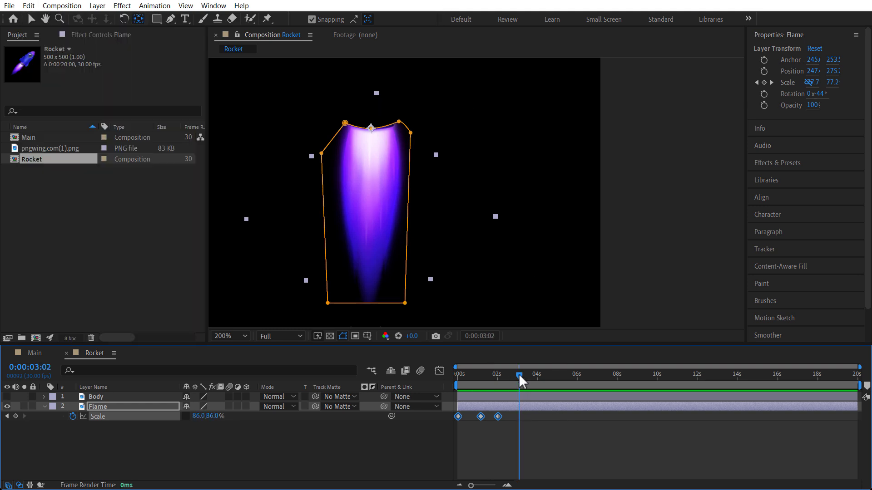
left_click(553, 432)
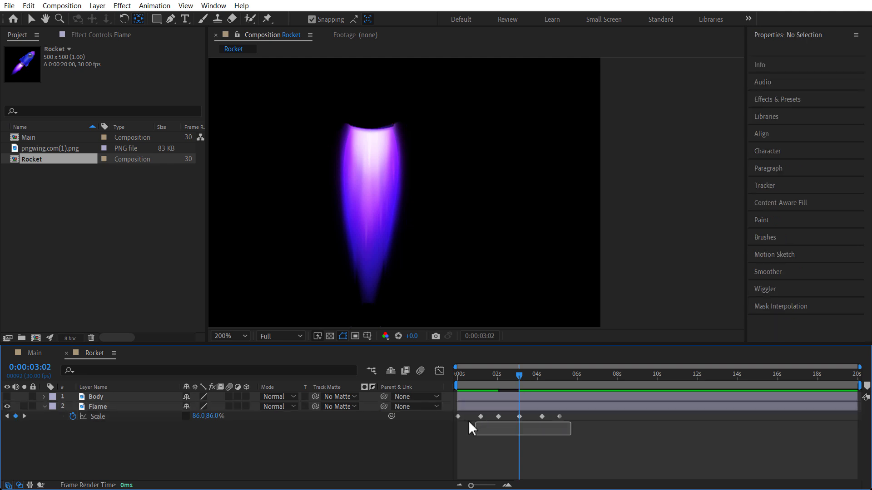
key("ctrl+v")
- Extend the flame pulse by pasting copies of the whole Scale keyframe run at about 6 seconds and at 0:00:11:15
left_click_drag(566, 381, 576, 376)
key("ctrl+v")
left_click(686, 375)
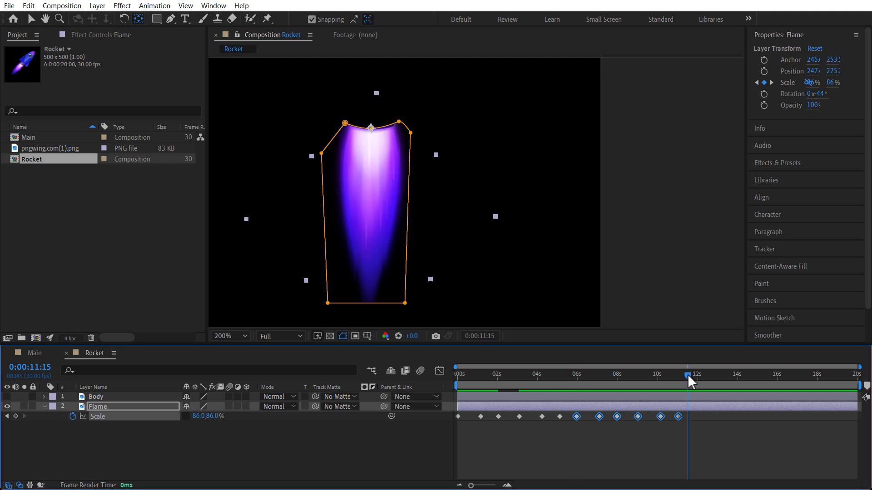
left_click_drag(700, 440, 453, 414)
key("ctrl+v")
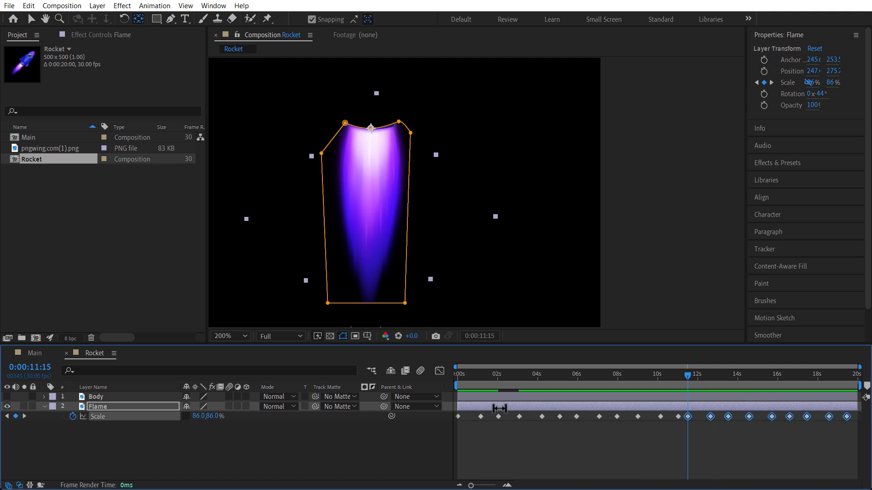
- Preview the flame's scale animation from the start of the composition
left_click_drag(494, 377, 402, 383)
key("space")
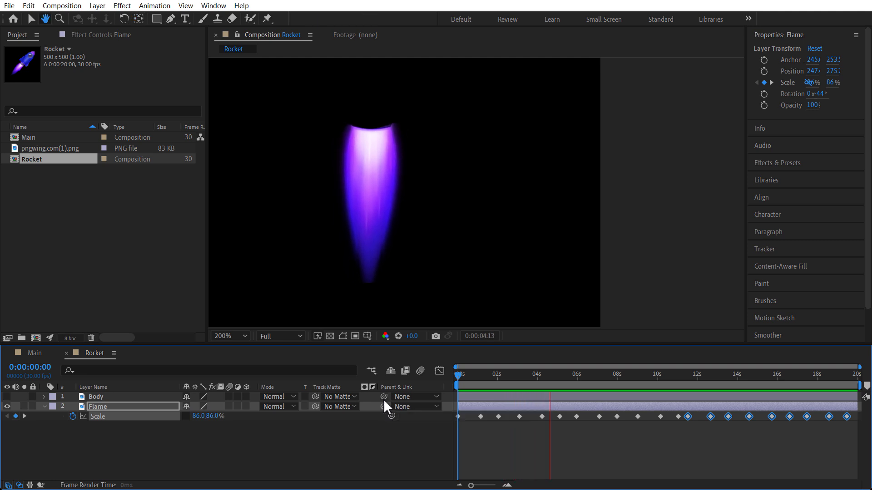
key("space")
- Time-compress all Flame Scale keyframes to end at about 5 seconds and further to about 2 seconds, previewing each version
left_click_drag(847, 439, 456, 417)
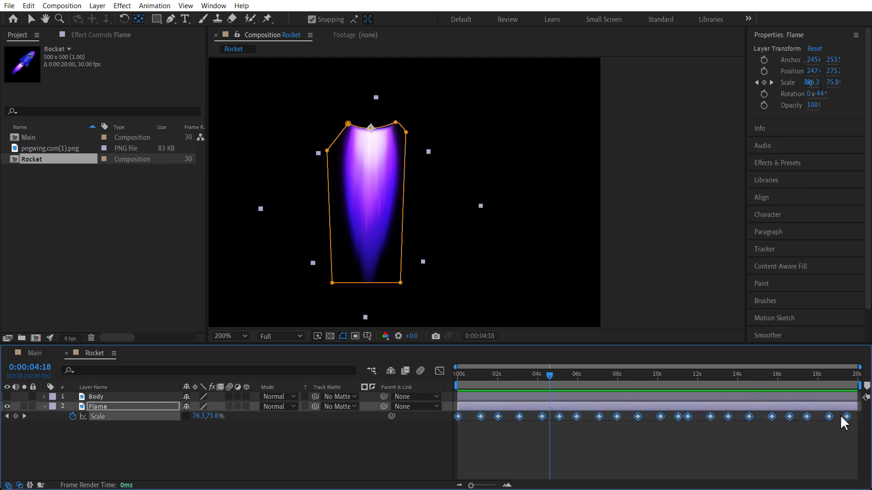
left_click_drag(846, 417, 545, 432)
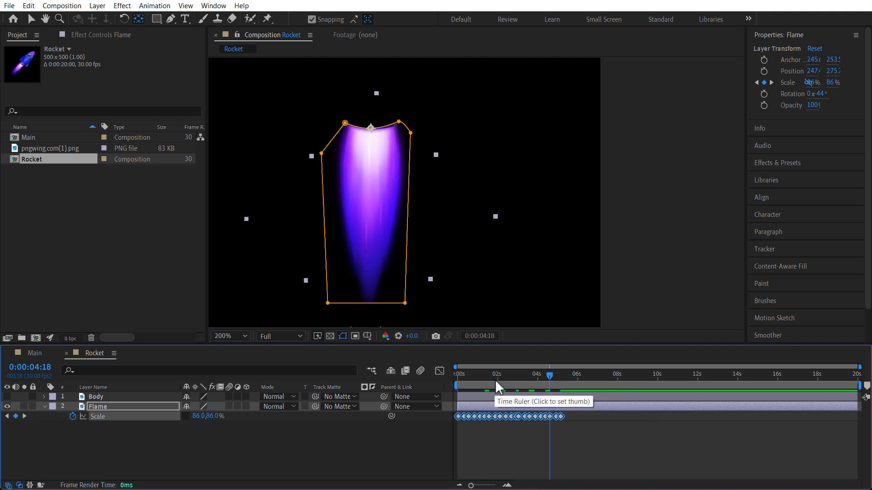
key("Home")
key("space")
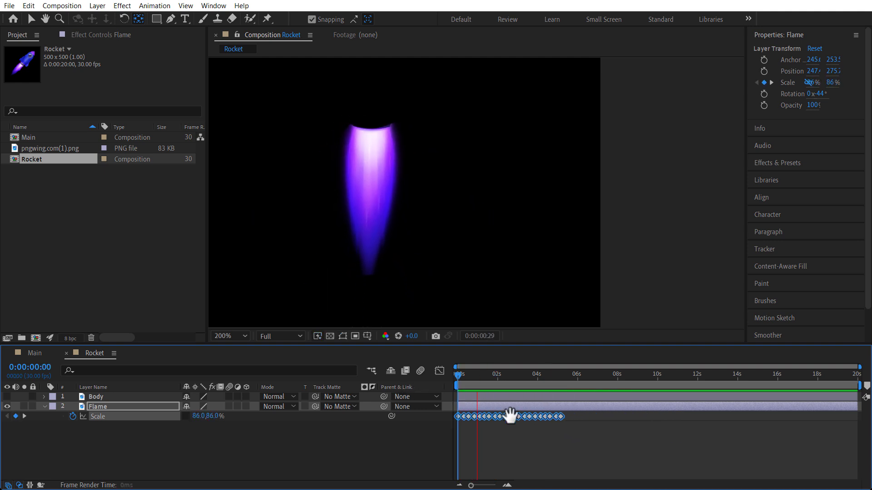
key("space")
left_click_drag(560, 417, 499, 421)
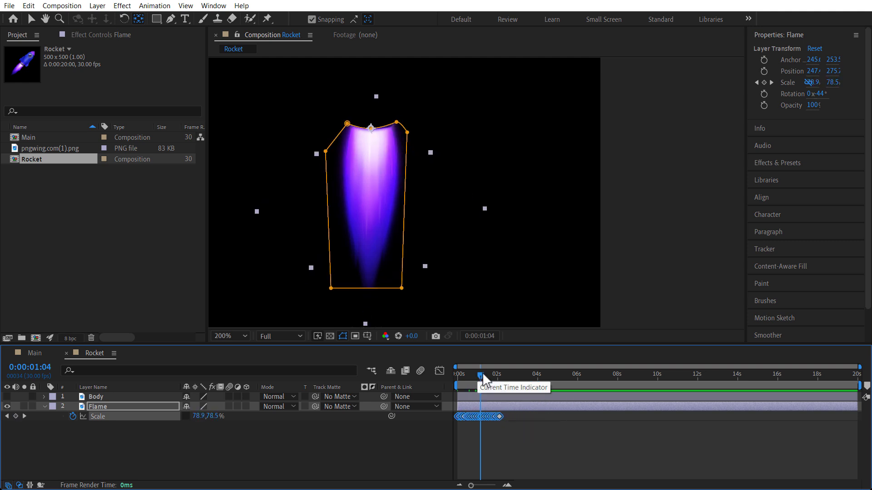
left_click_drag(482, 373, 441, 377)
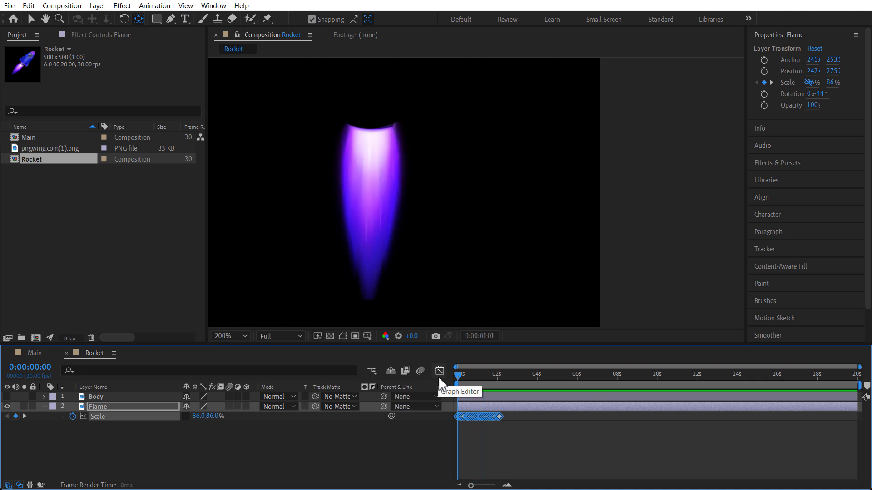
- Copy the compressed Scale keyframes and paste them at 0:00:02:08, and paste the doubled run at 0:00:04:11
left_click_drag(514, 438, 450, 415)
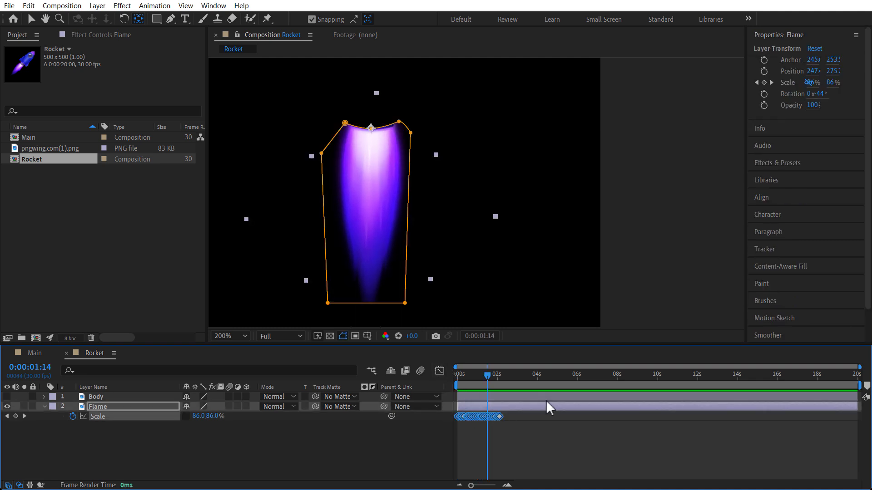
left_click(502, 378)
key("ctrl+v")
left_click_drag(554, 432, 453, 412)
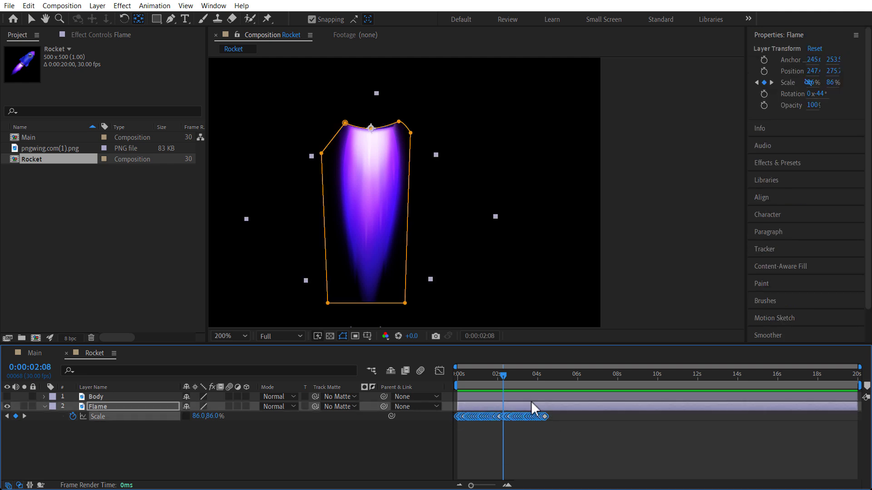
key("ctrl+c")
left_click_drag(551, 377, 545, 377)
key("ctrl+v")
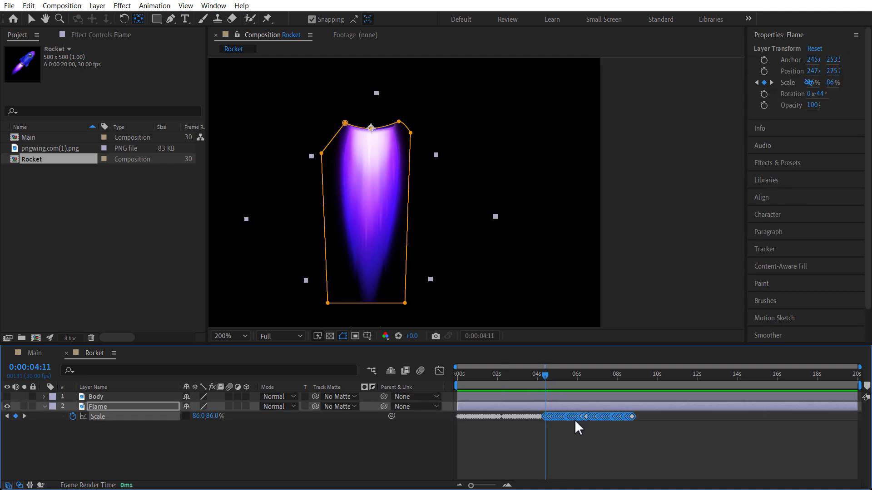
- Fill the remaining timeline by pasting the full Scale keyframe run just before 9 seconds and at 0:00:17:21, and preview it
left_click_drag(666, 438, 452, 413)
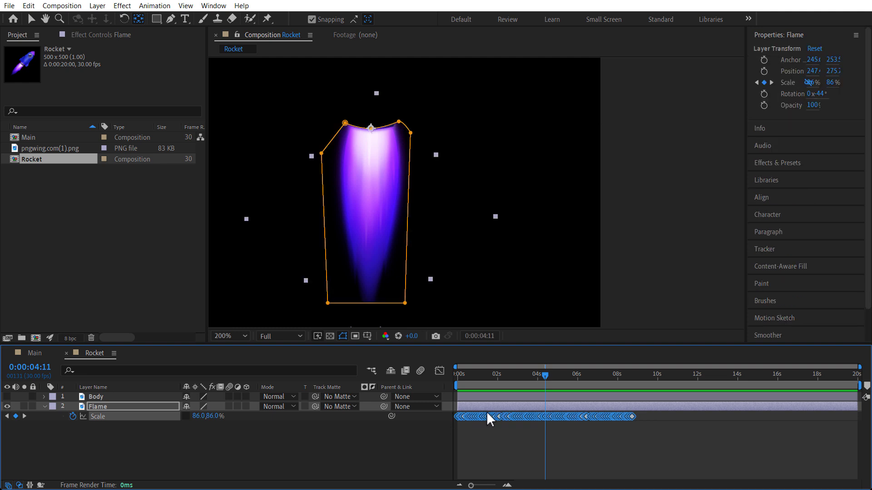
key("ctrl+c")
left_click(634, 374)
key("ctrl+v")
left_click(812, 381)
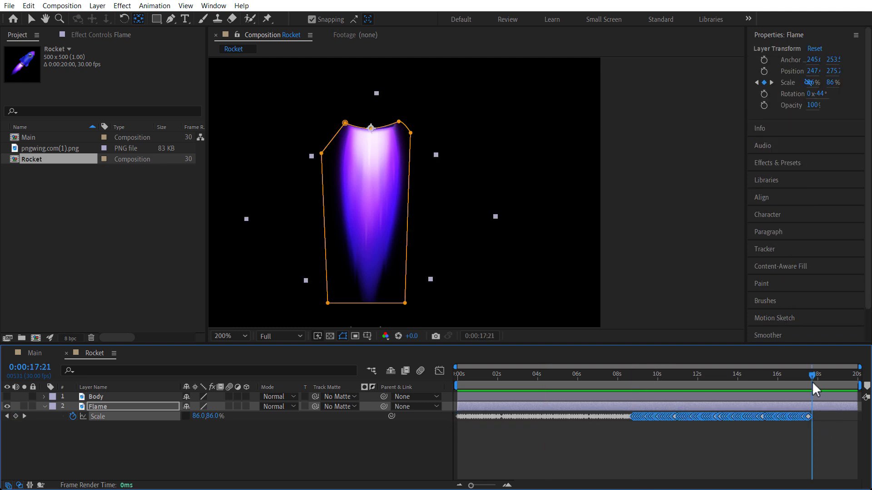
key("ctrl+v")
key("Home")
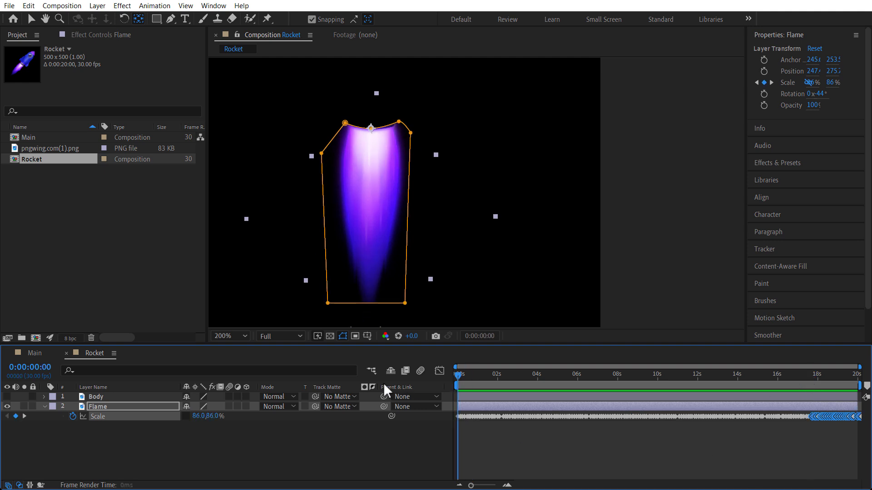
key("space")
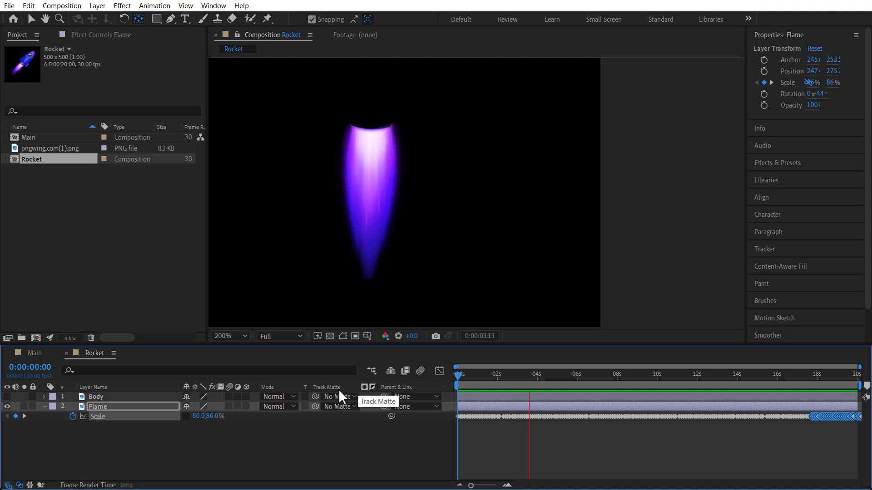
- Stop the preview, make the Body layer visible again, and deselect the Flame layer with the Selection tool active
key("space")
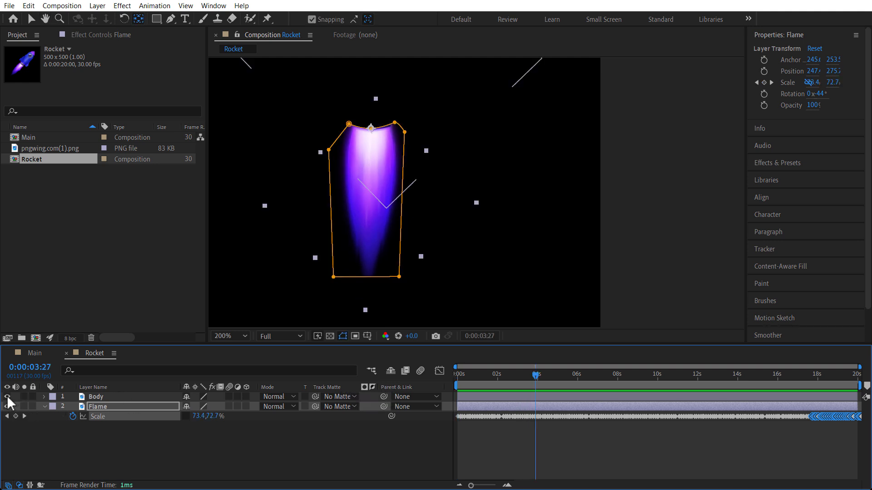
left_click(7, 396)
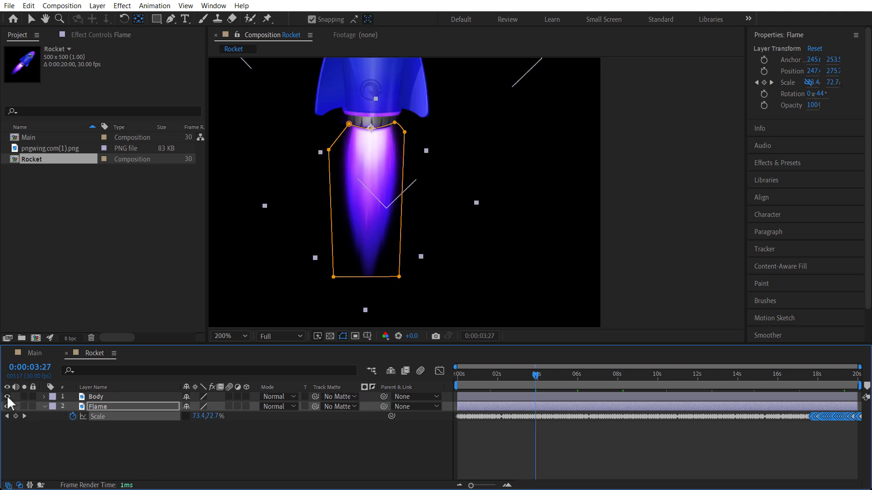
left_click(233, 335)
left_click(241, 135)
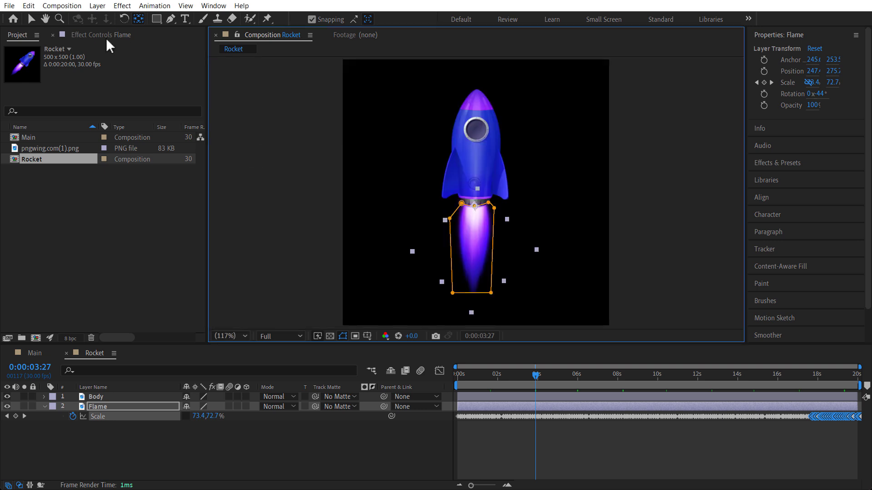
left_click(30, 18)
left_click(497, 391)
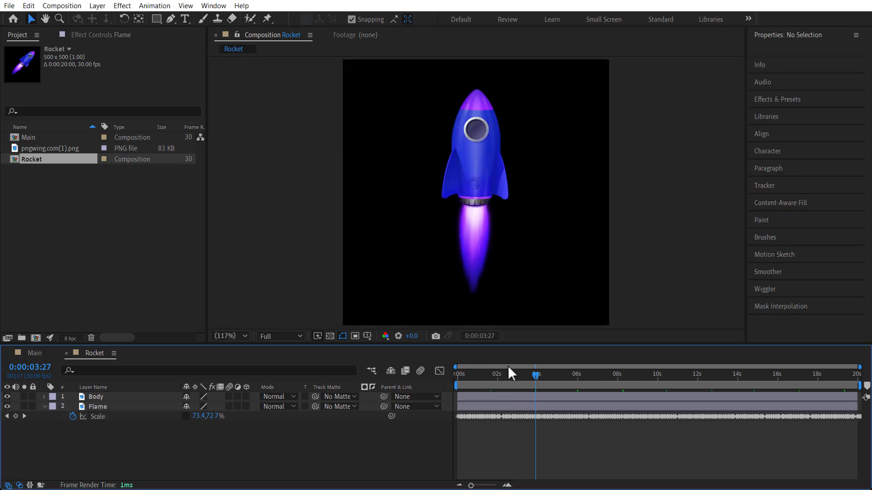
- Preview the complete rocket with its pulsing flame from the start of the Rocket composition
key("Home")
key("space")
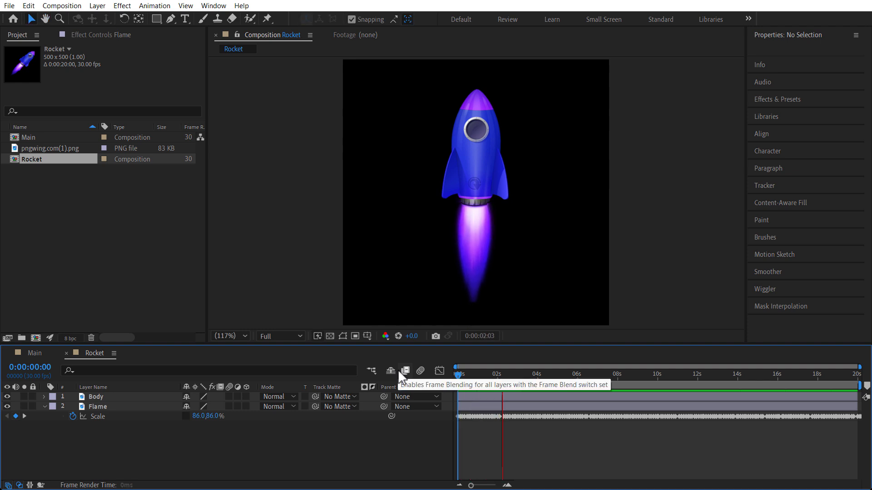
key("space")
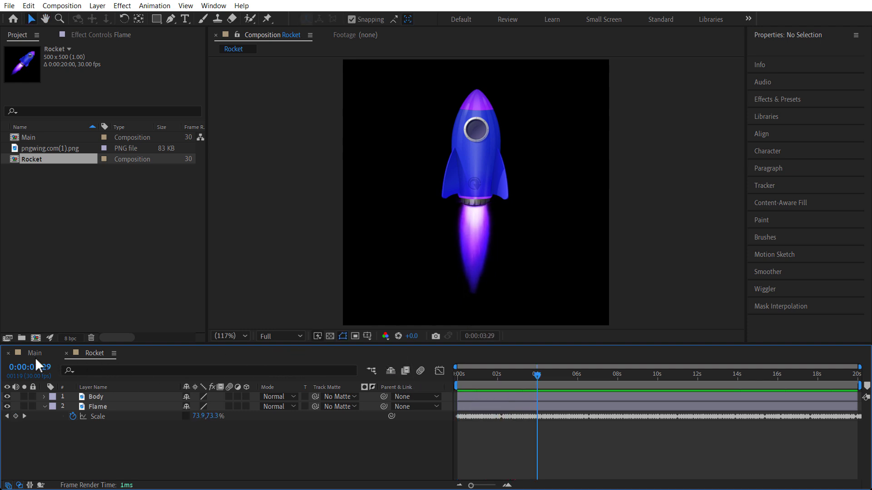
- In the Main composition, draw an open curved Pen path from beyond the lower-left edge, around one loop, and out past the right edge
left_click(34, 353)
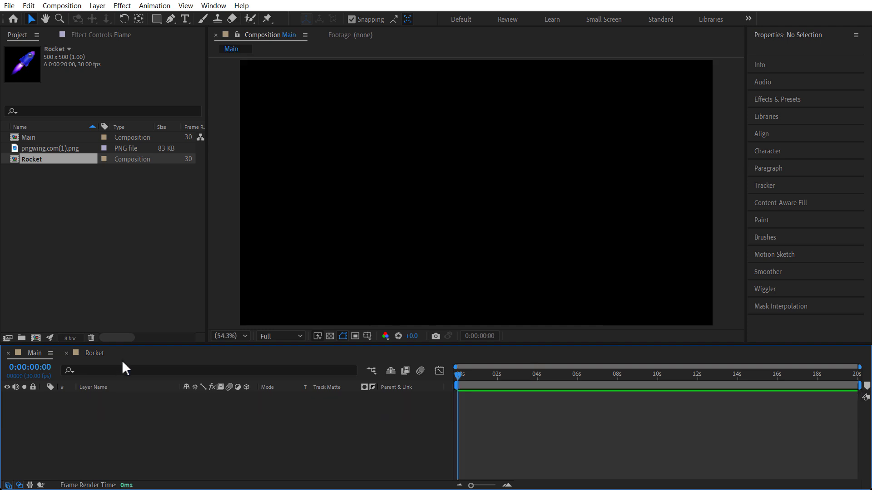
left_click(119, 226)
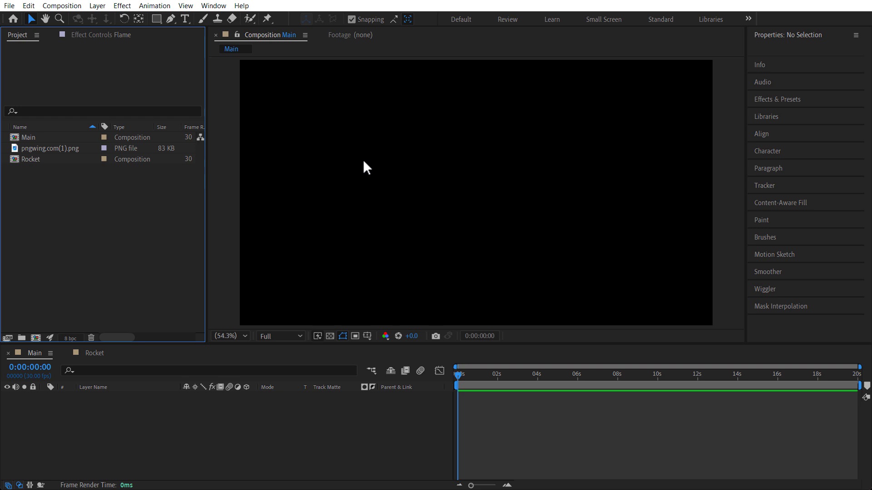
left_click(171, 19)
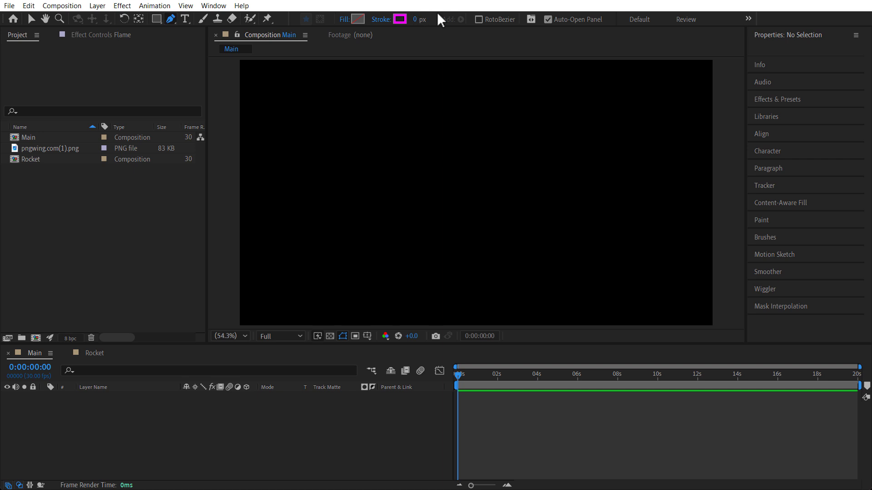
left_click(230, 272)
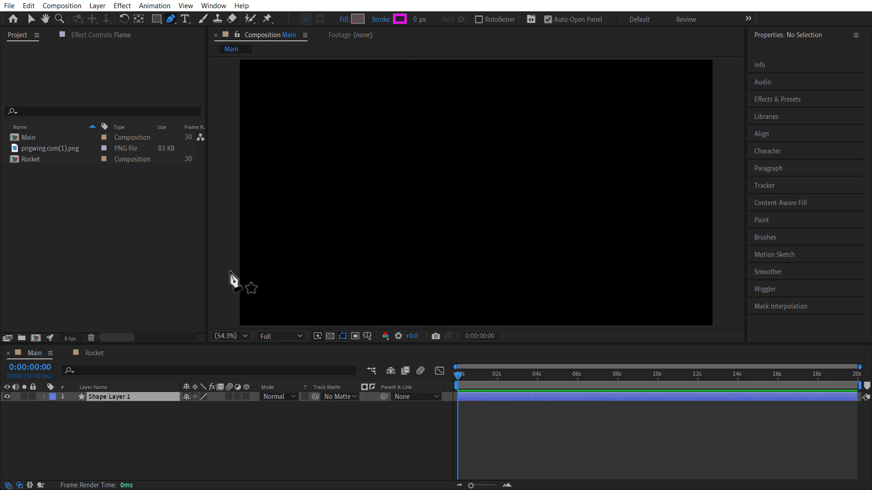
left_click_drag(382, 169, 437, 140)
left_click_drag(443, 247, 409, 280)
left_click_drag(314, 245, 289, 199)
left_click_drag(474, 108, 599, 128)
left_click_drag(722, 200, 807, 200)
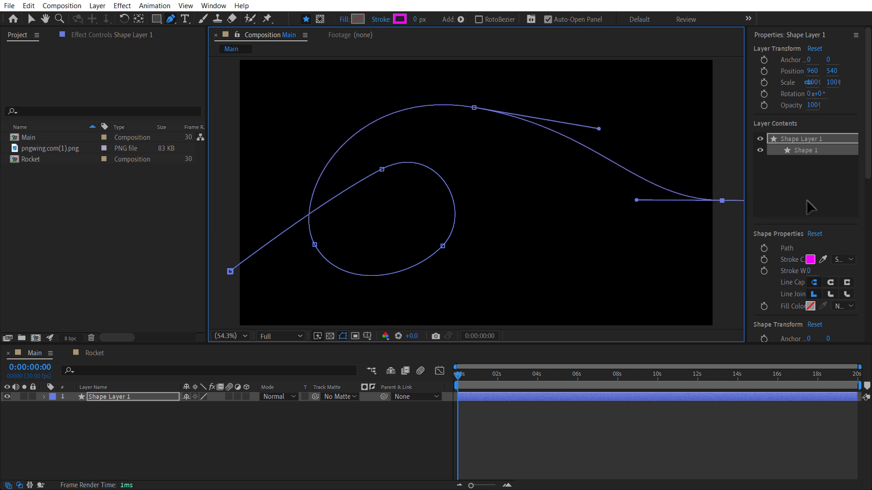
- Reshape the flight path by lowering its start point, raising the first loop point, and widening the loop toward the lower right with smoother handles
left_click_drag(382, 169, 374, 159)
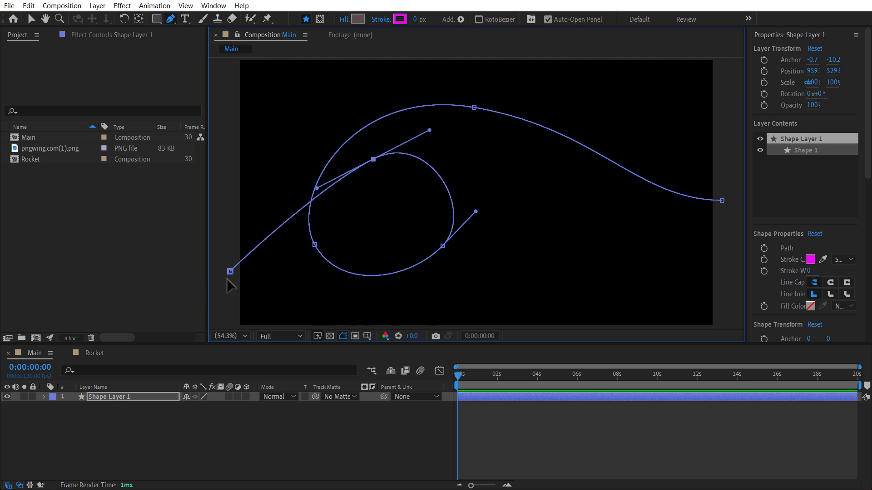
left_click_drag(230, 272, 225, 307)
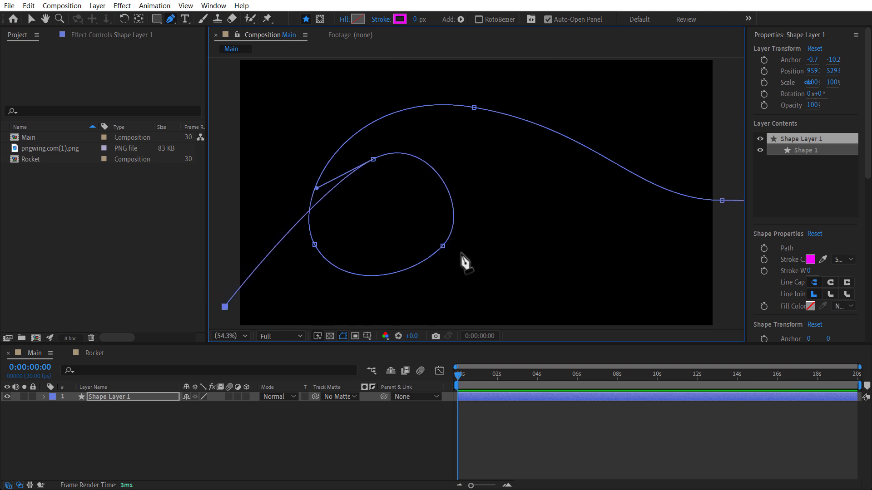
left_click_drag(443, 246, 499, 271)
left_click_drag(430, 131, 505, 113)
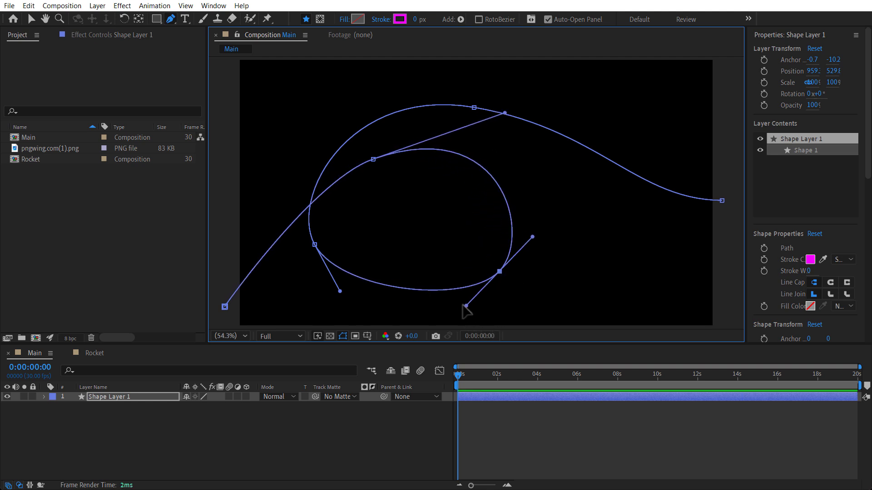
left_click_drag(467, 306, 448, 316)
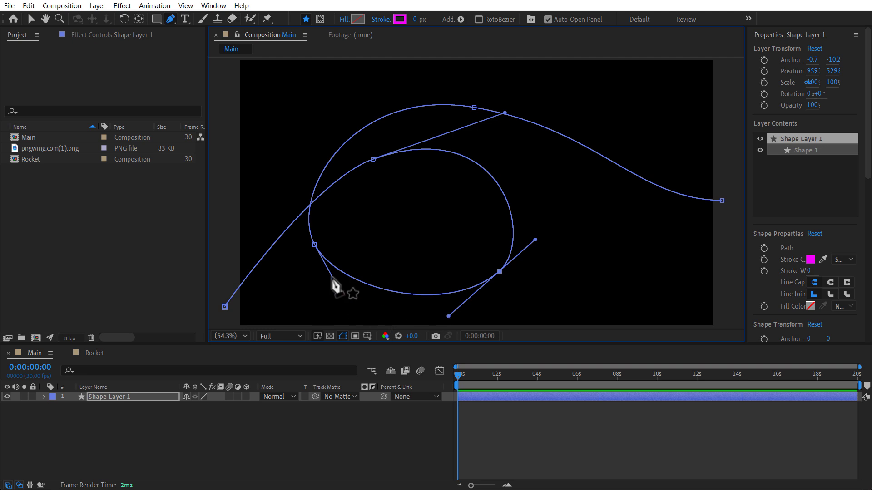
- Rename the shape layer as path
left_click(87, 410)
left_click(107, 396)
key("Return")
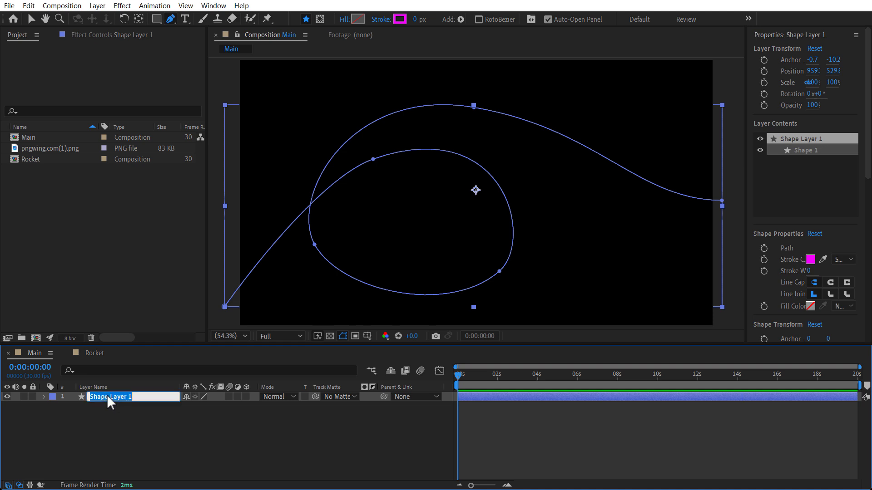
key("Return")
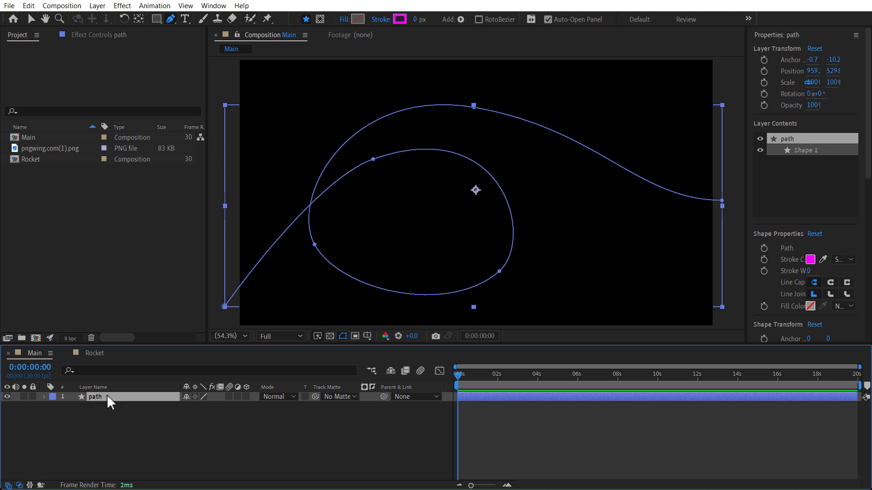
- Add the Rocket composition to Main above the path layer and place it near the frame's lower-left corner, at about 31, 945
left_click(59, 200)
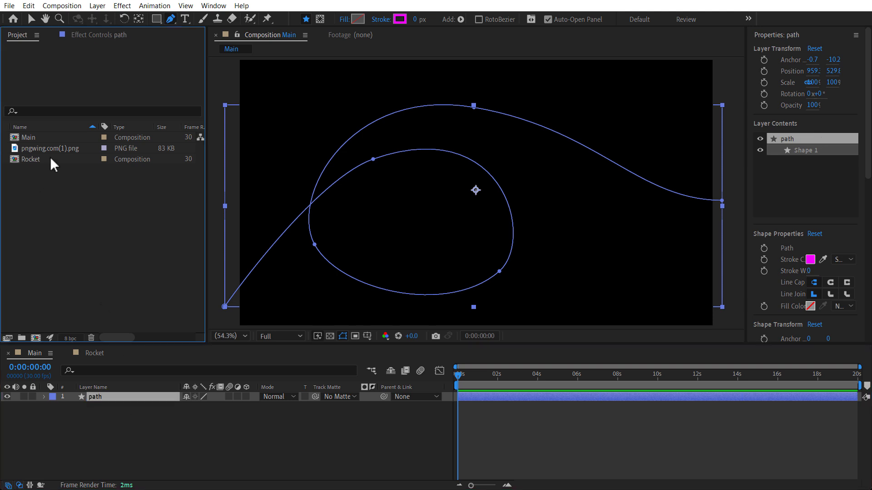
left_click_drag(16, 160, 94, 394)
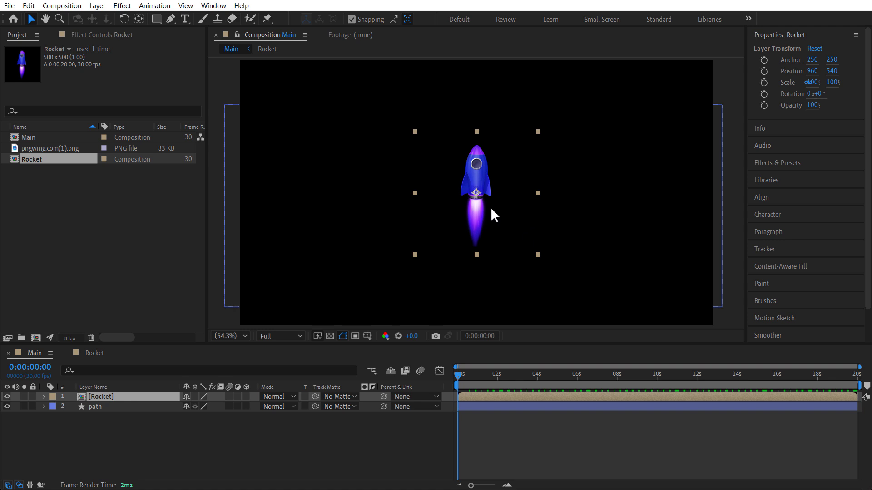
left_click_drag(477, 225, 251, 303)
key("comma")
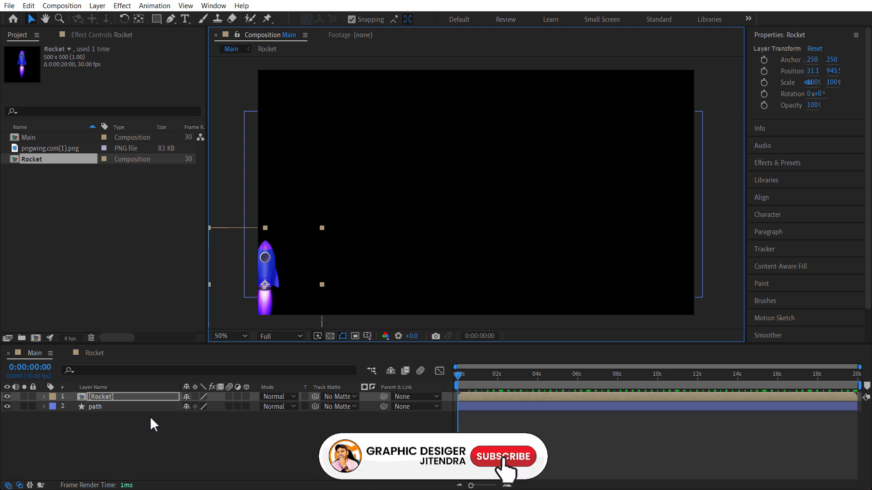
- Set the Rocket layer's rotation to 72°
key("r")
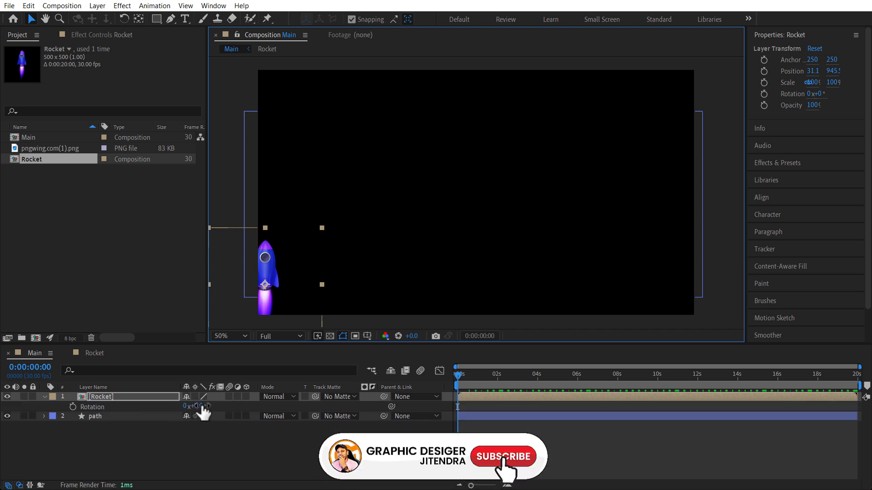
left_click_drag(200, 406, 231, 396)
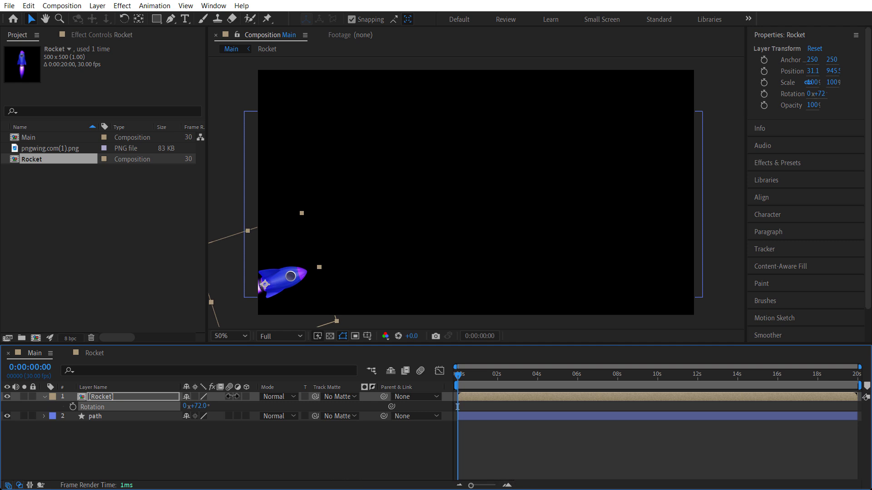
left_click(153, 448)
left_click(111, 395)
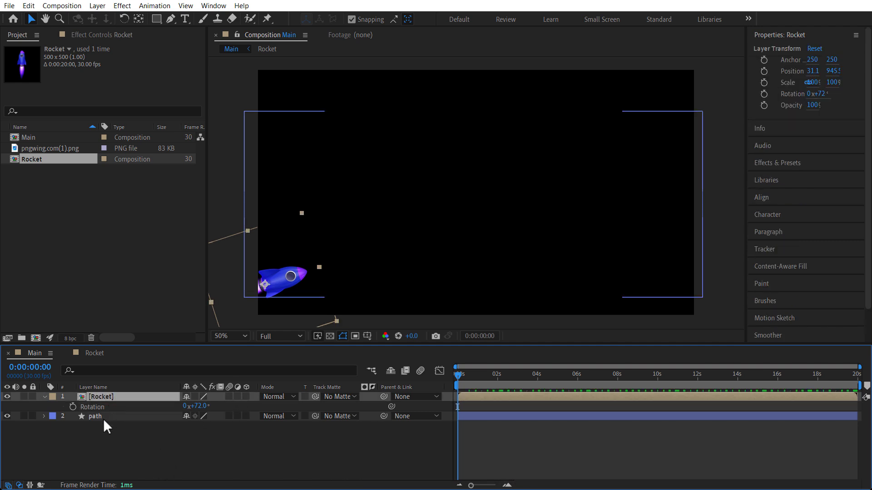
- Copy the Path property of Path 1 inside Shape 1 on the path layer
left_click(89, 419)
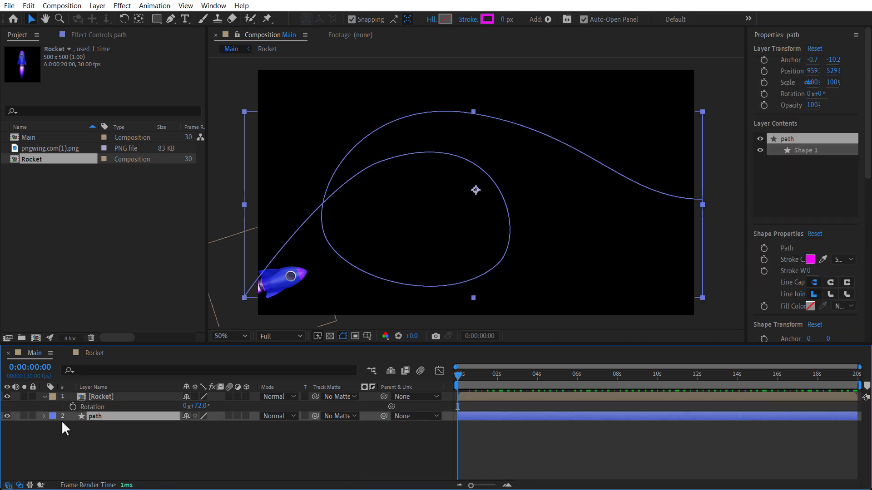
left_click(45, 417)
left_click(73, 427)
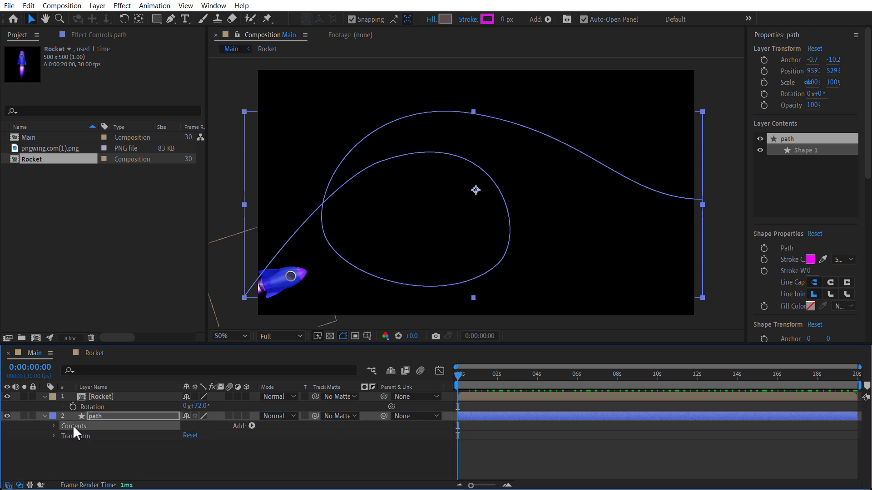
left_click(51, 425)
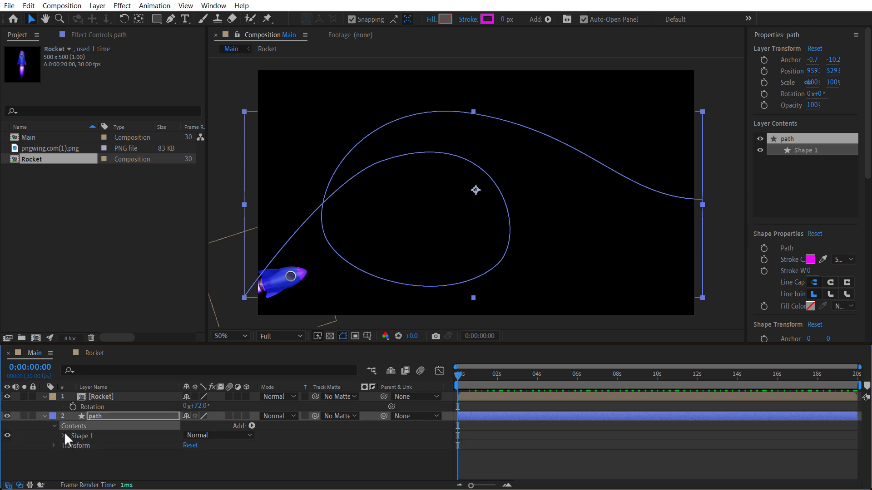
left_click(63, 435)
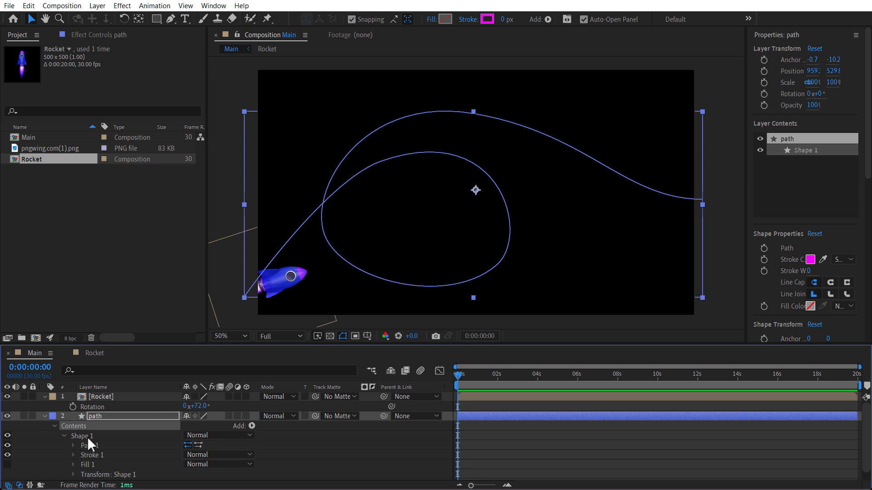
left_click(89, 444)
left_click(74, 445)
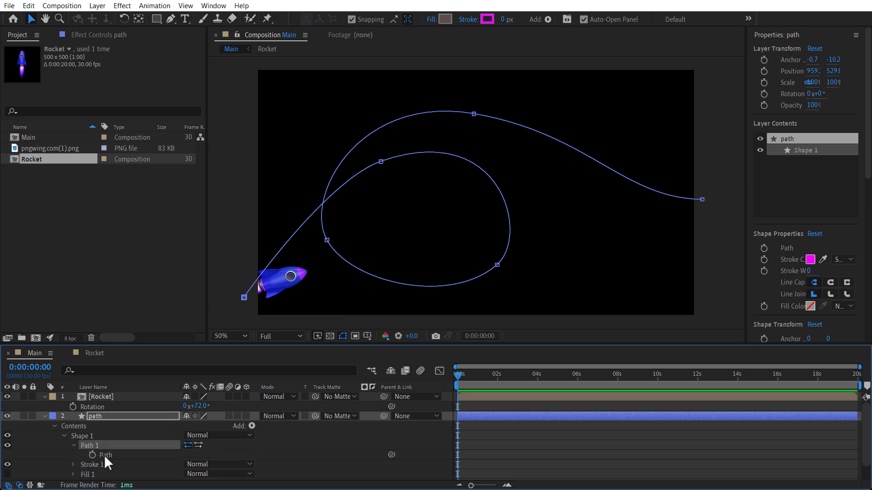
left_click(94, 454)
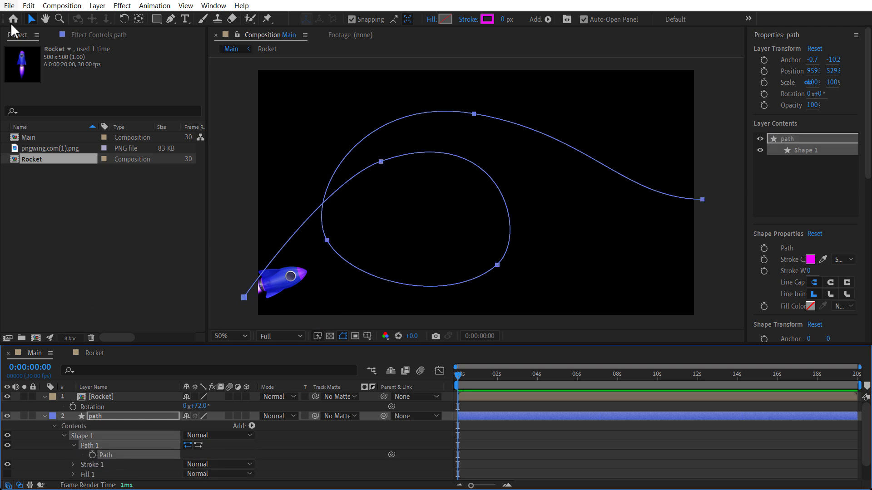
left_click(28, 6)
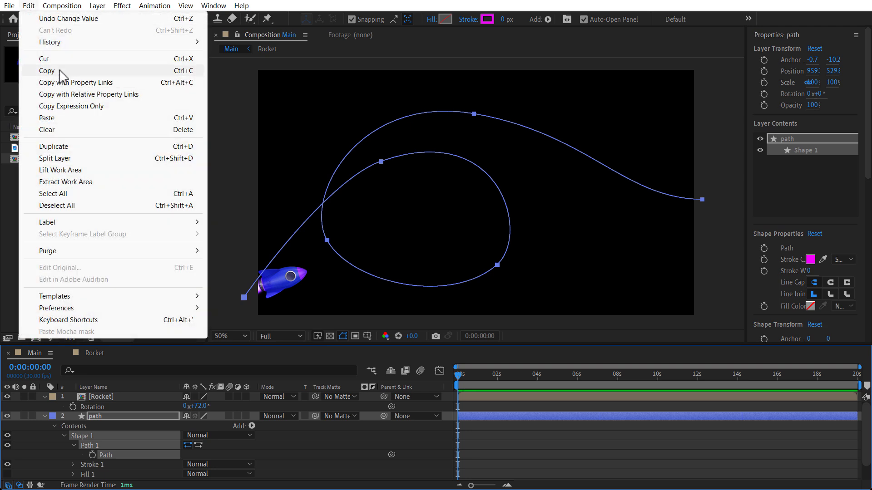
left_click(142, 74)
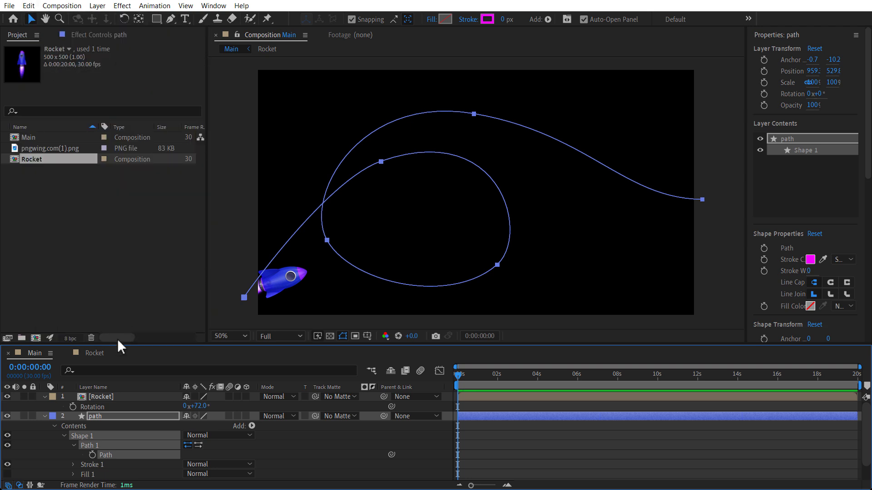
- Paste the copied path into the Rocket layer's Position property at 0:00:00:00
left_click(102, 396)
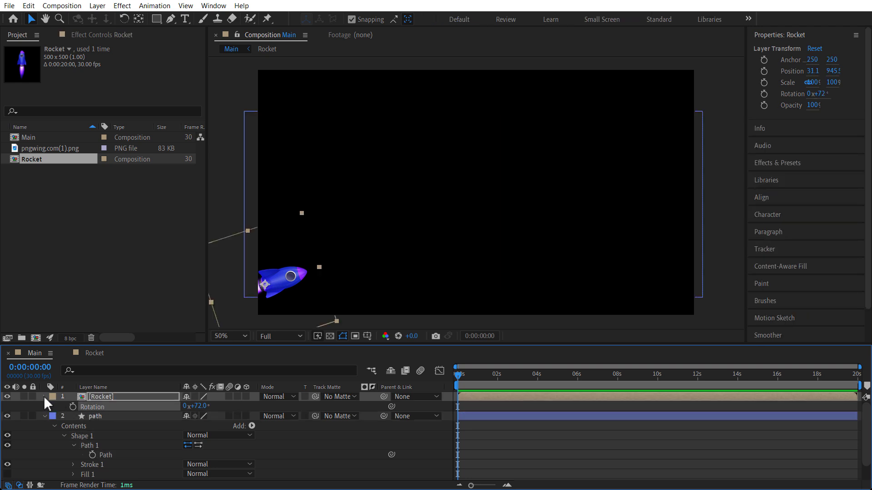
left_click(44, 396)
left_click(43, 397)
left_click(92, 425)
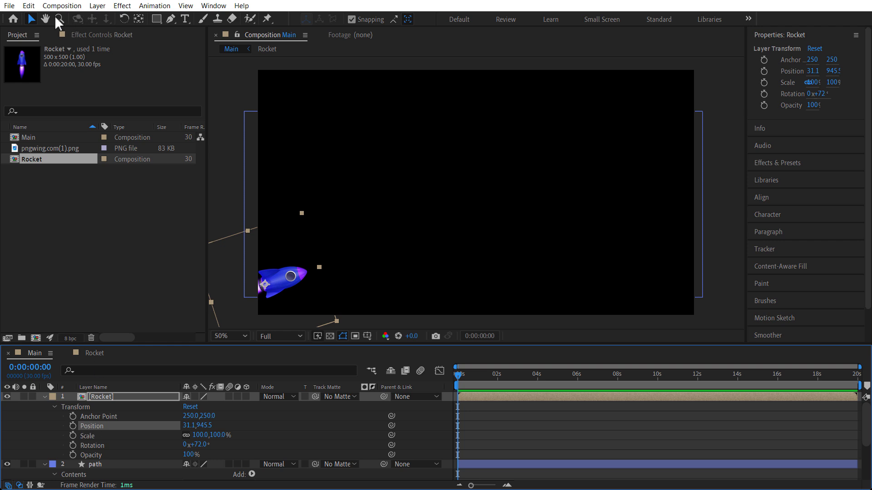
left_click(29, 6)
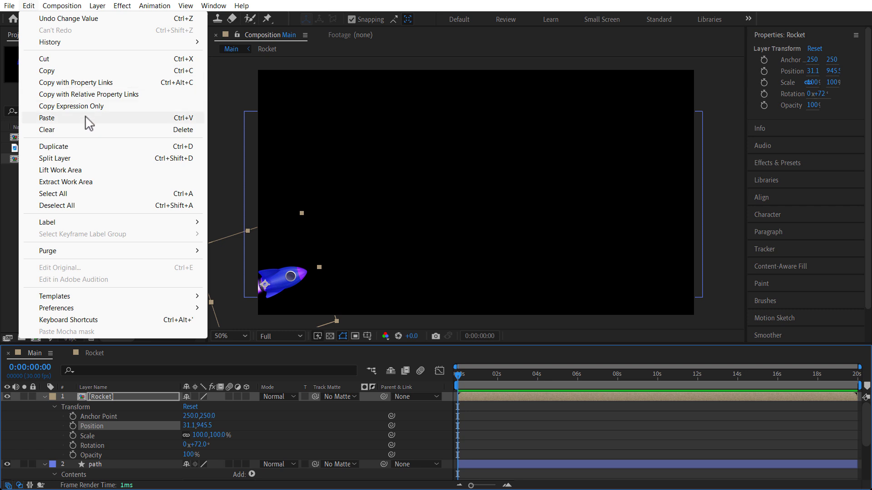
left_click(47, 118)
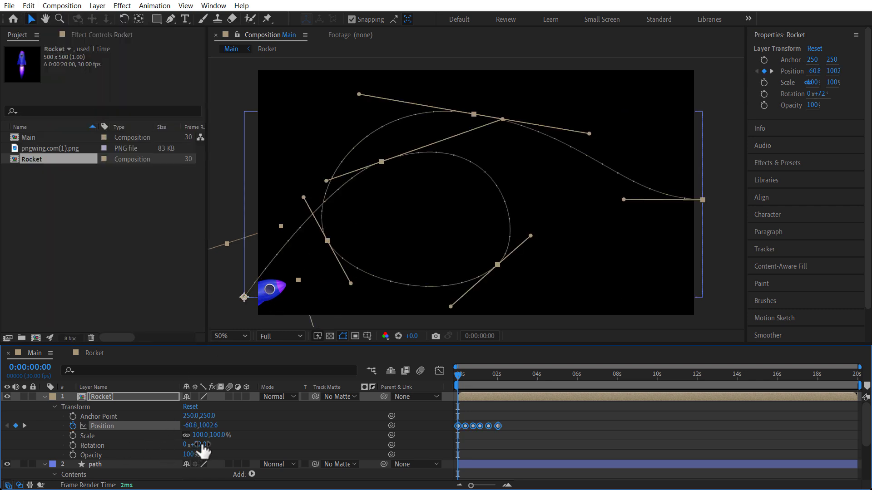
- Set the Rocket layer's rotation to 39° and preview its flight along the path, undoing any accidental shift of the rocket
mouse_move(203, 451)
left_mouse_down()
mouse_move(173, 435)
mouse_move(202, 443)
left_mouse_up()
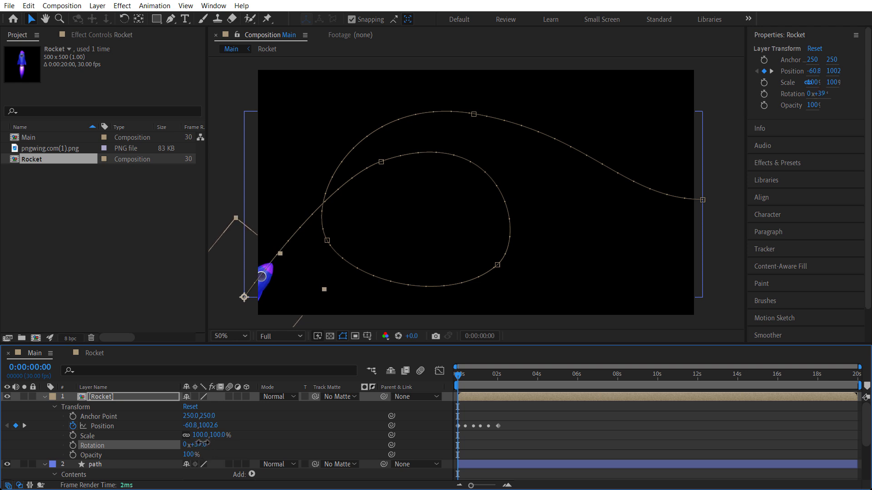
key("space")
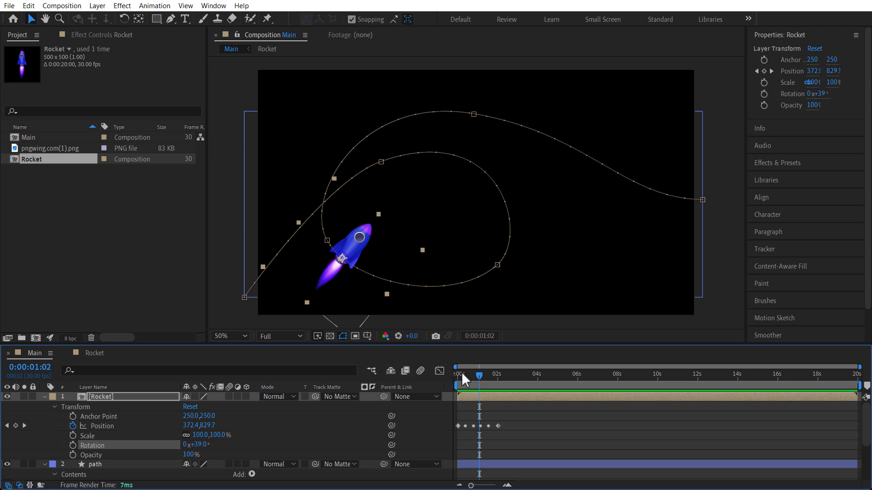
left_click_drag(461, 372, 472, 372)
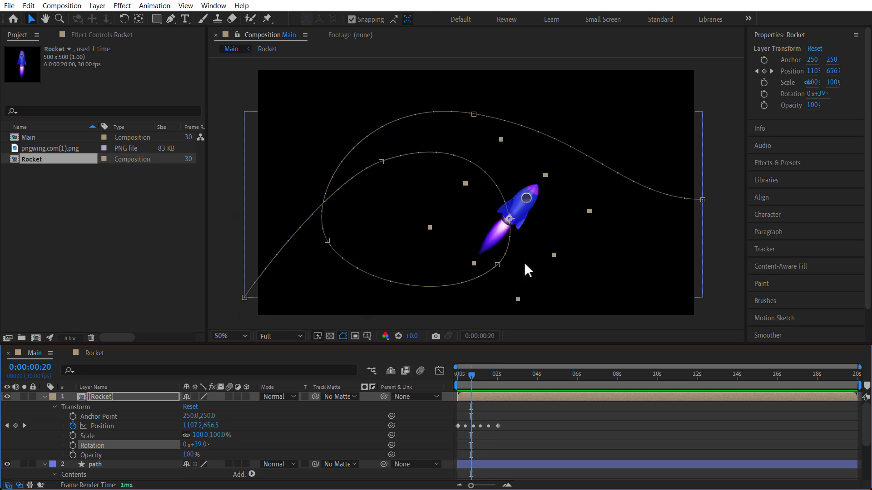
left_click_drag(513, 229, 514, 247)
key("ctrl+z")
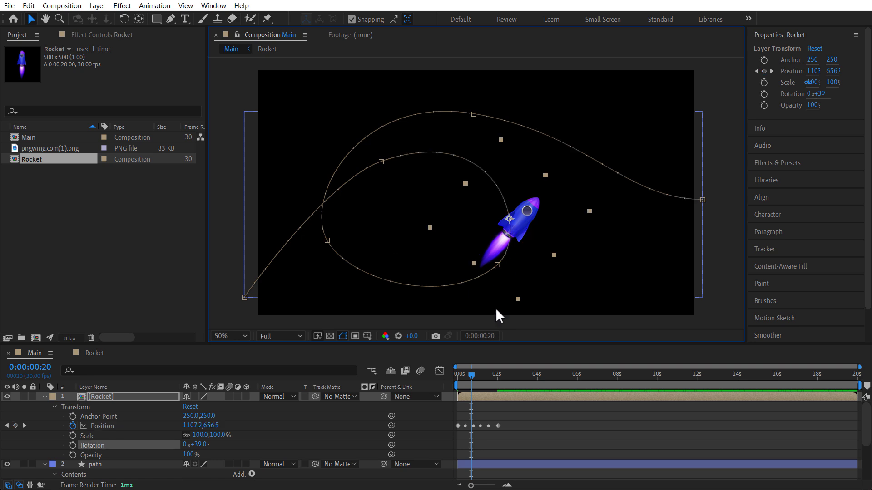
mouse_move(468, 375)
left_mouse_down()
mouse_move(457, 369)
mouse_move(497, 373)
mouse_move(458, 378)
left_mouse_up()
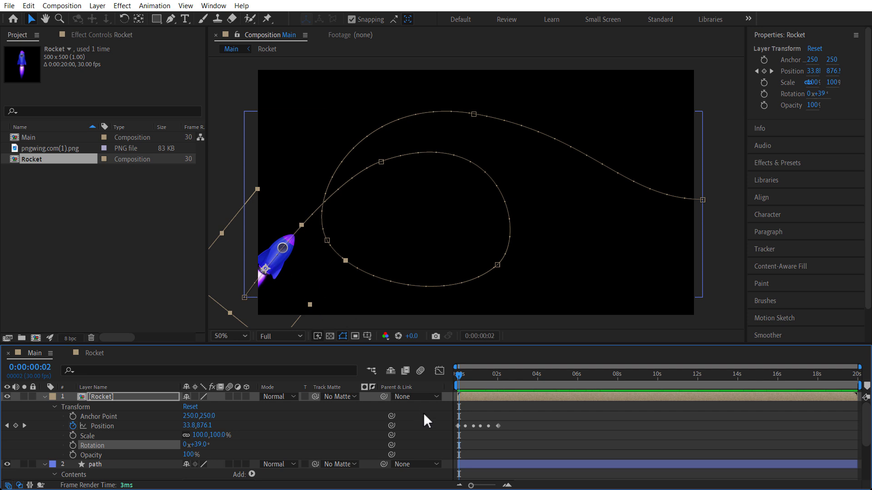
left_click_drag(469, 375, 447, 377)
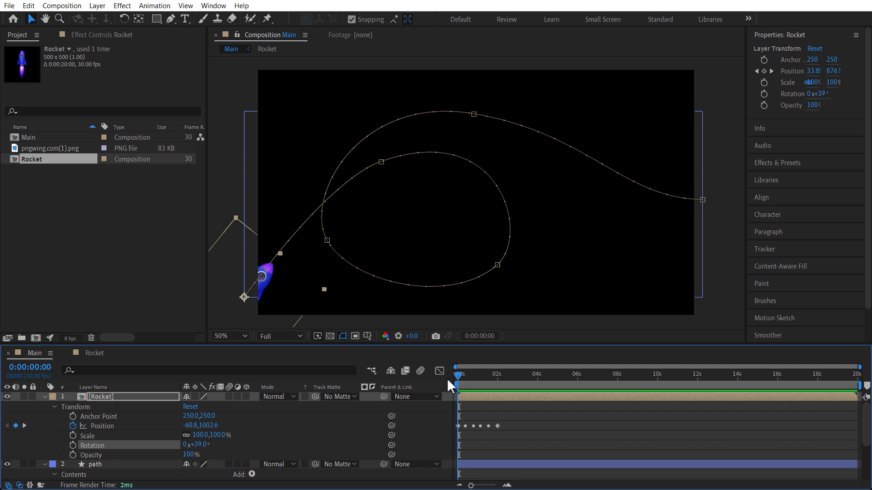
- Set the Rocket layer's auto-orientation to Orient Along Path, preview the flight and return to 0:00:00:00
left_click(109, 397)
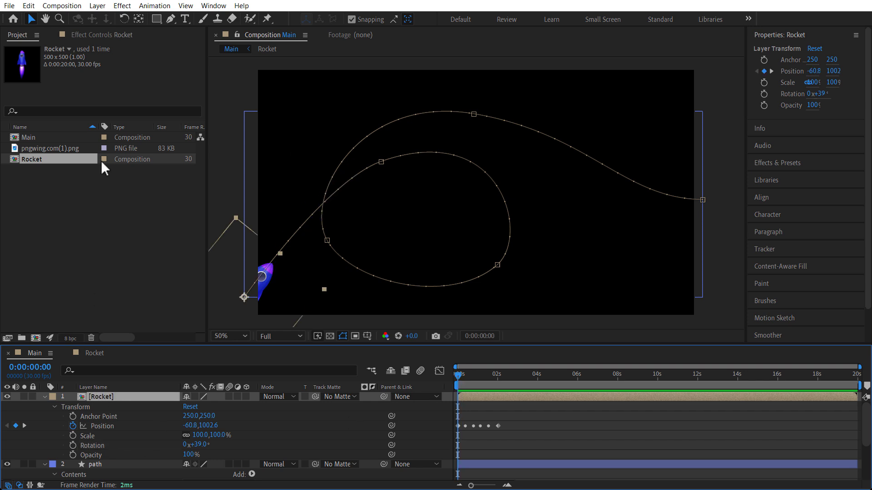
left_click(97, 6)
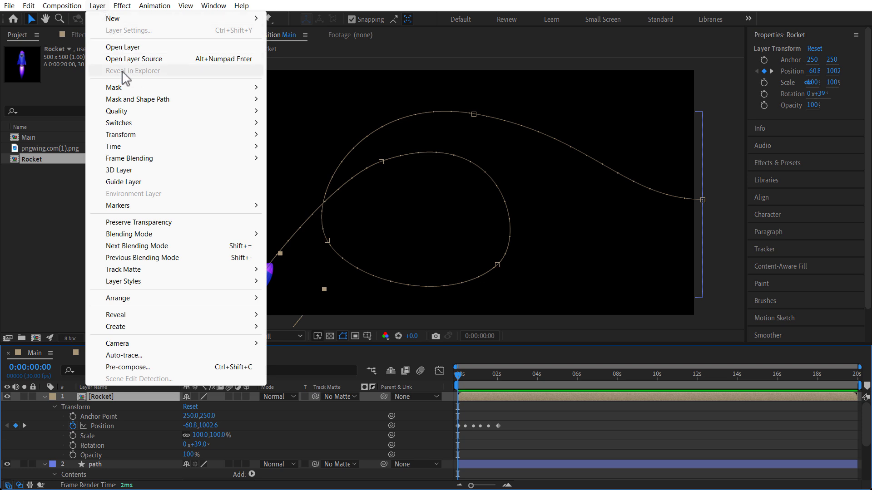
mouse_move(229, 135)
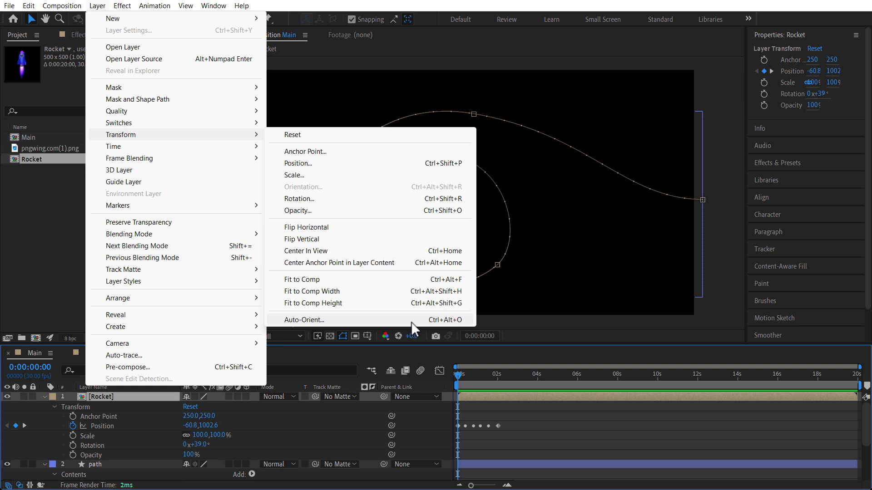
left_click(355, 321)
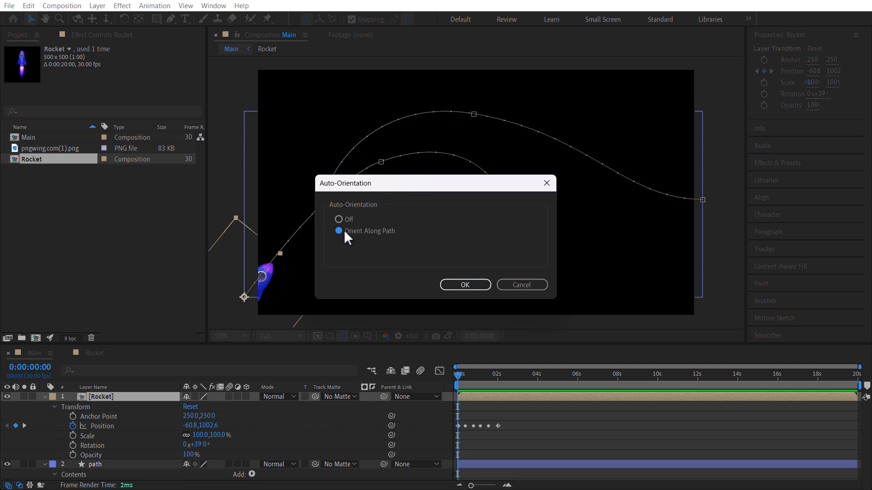
left_click(459, 285)
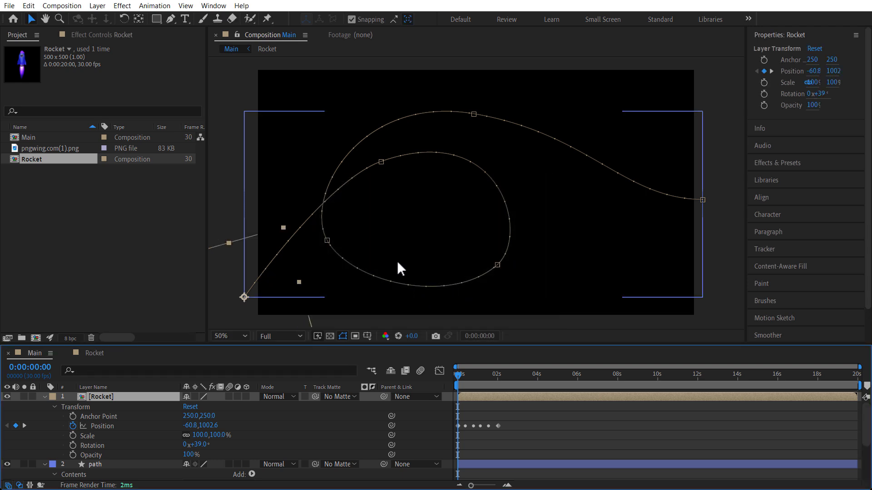
key("space")
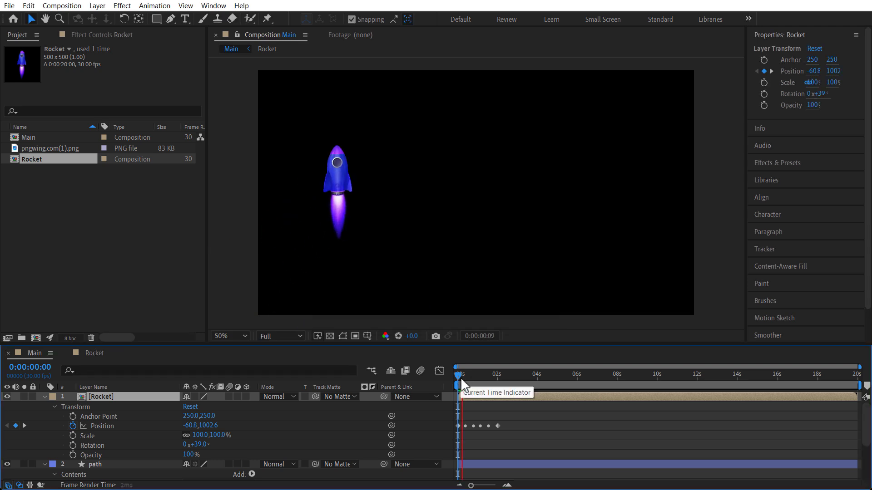
key("space")
left_click_drag(470, 376, 454, 373)
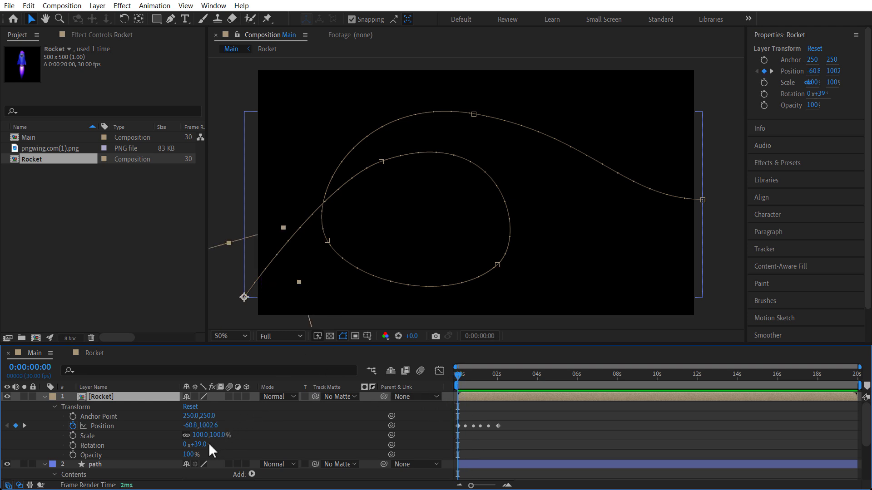
- Set the Rocket layer's rotation to 92° and preview how the rocket follows the looping path
left_click_drag(198, 445, 227, 441)
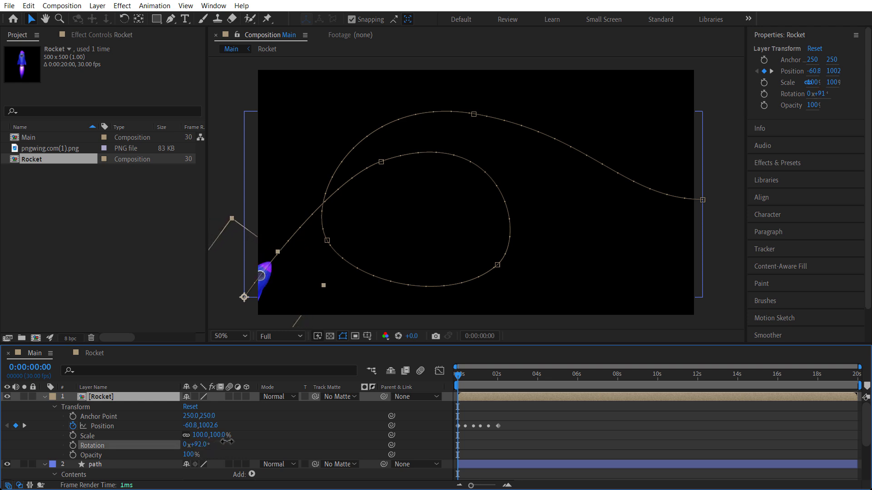
left_click(526, 418)
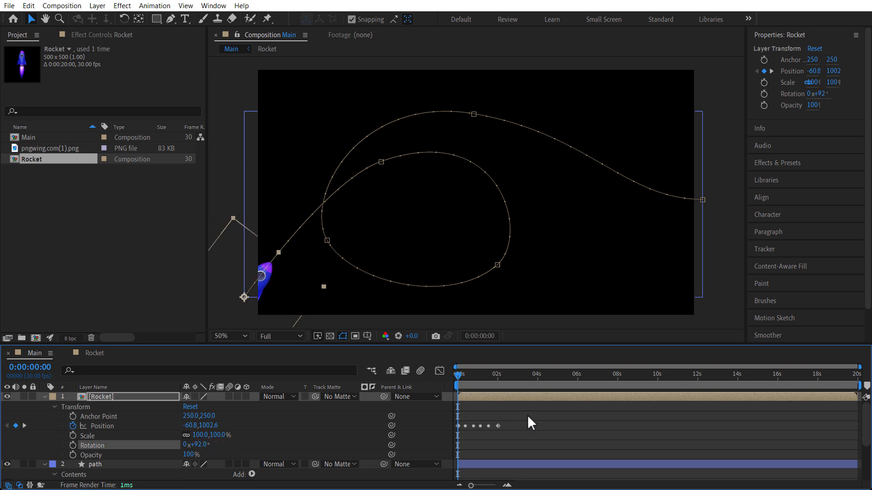
key("space")
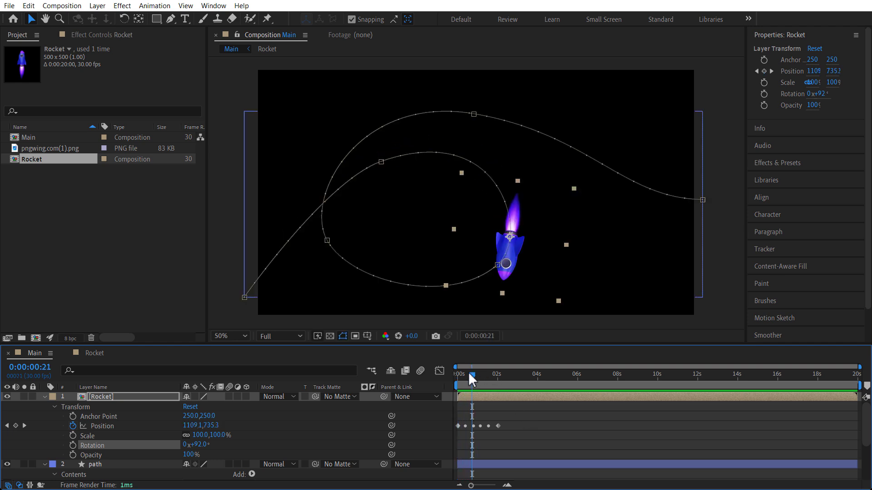
mouse_move(470, 373)
left_mouse_down()
mouse_move(459, 374)
mouse_move(498, 371)
mouse_move(461, 375)
left_mouse_up()
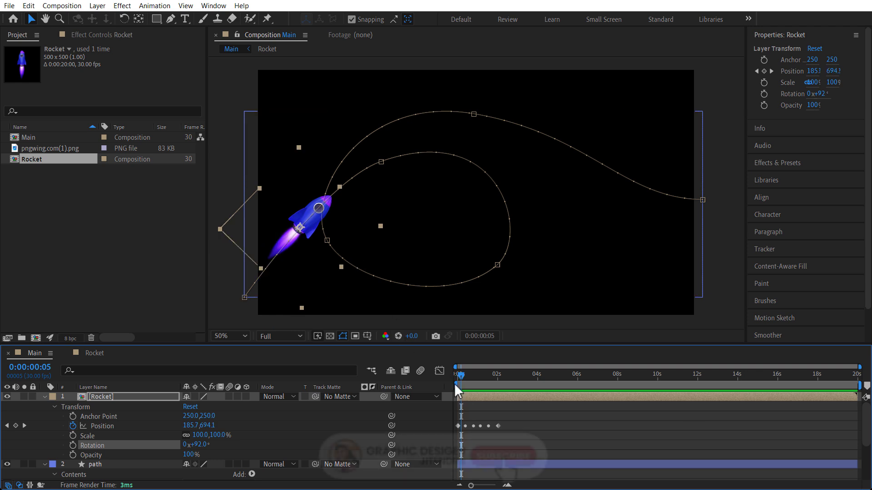
- Stretch the Rocket layer's Position keyframes proportionally so the last one falls at about 10 seconds, and play the flight from the start
mouse_move(461, 417)
left_mouse_down()
mouse_move(519, 436)
mouse_move(501, 432)
left_mouse_up()
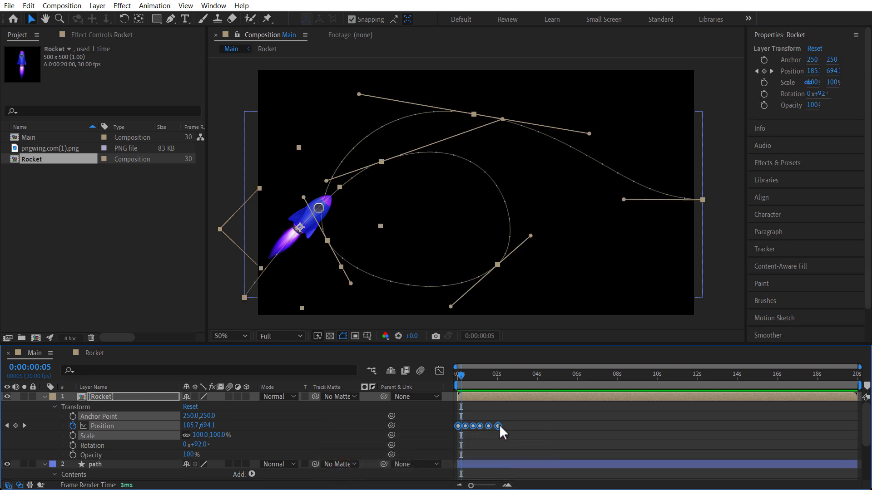
left_click_drag(500, 424, 659, 407)
left_click(534, 385)
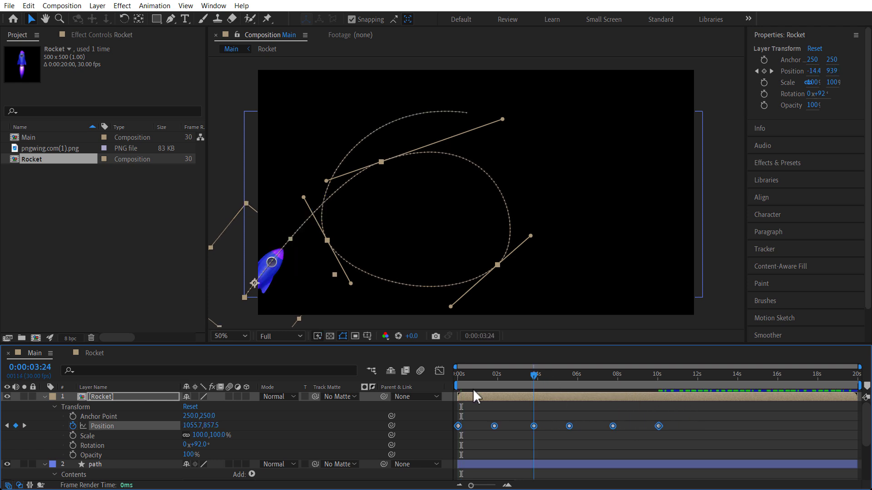
key("Home")
key("space")
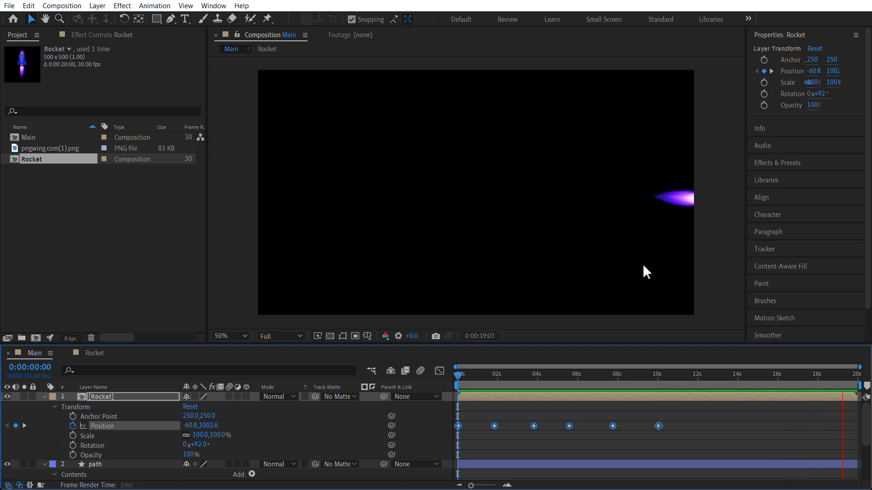
- Extend the path layer's end point farther beyond the frame's right edge with the Pen tool and tilt its incoming handle slightly downward
scroll(127, 399, "down", 3)
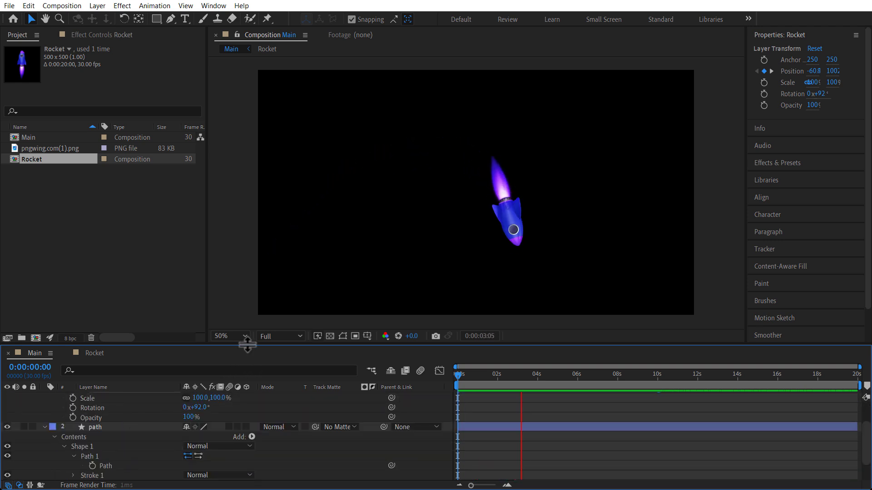
left_click_drag(247, 344, 247, 297)
left_click(96, 398)
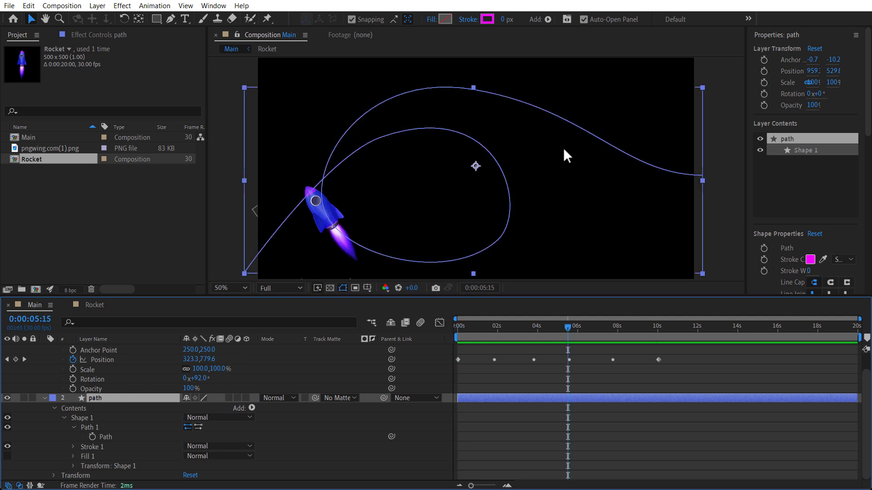
left_click(173, 17)
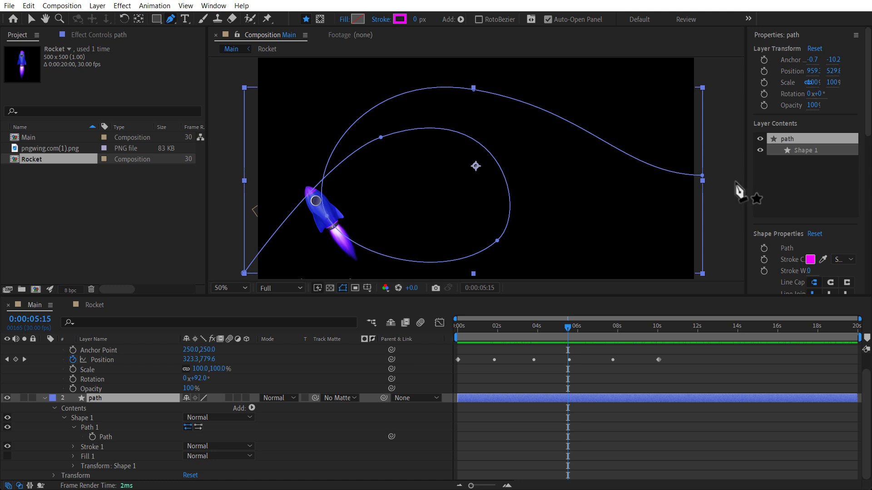
left_click_drag(703, 175, 749, 178)
scroll(492, 167, "down", 2)
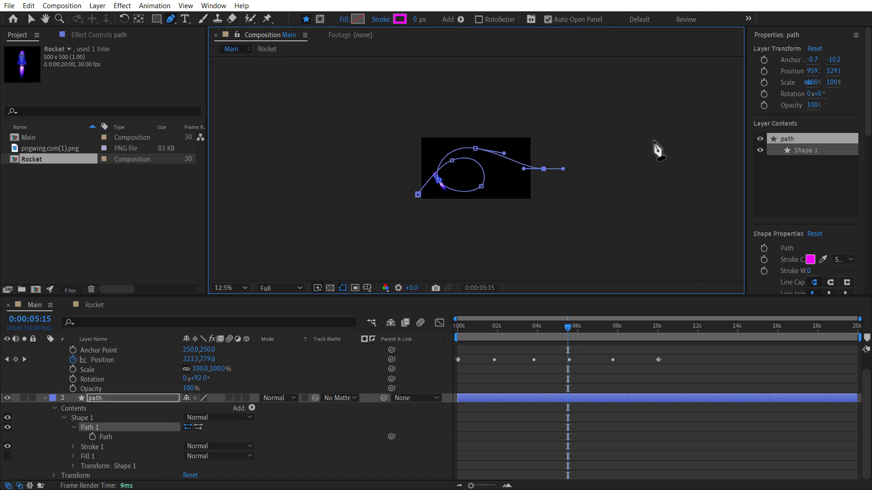
scroll(654, 140, "up", 1)
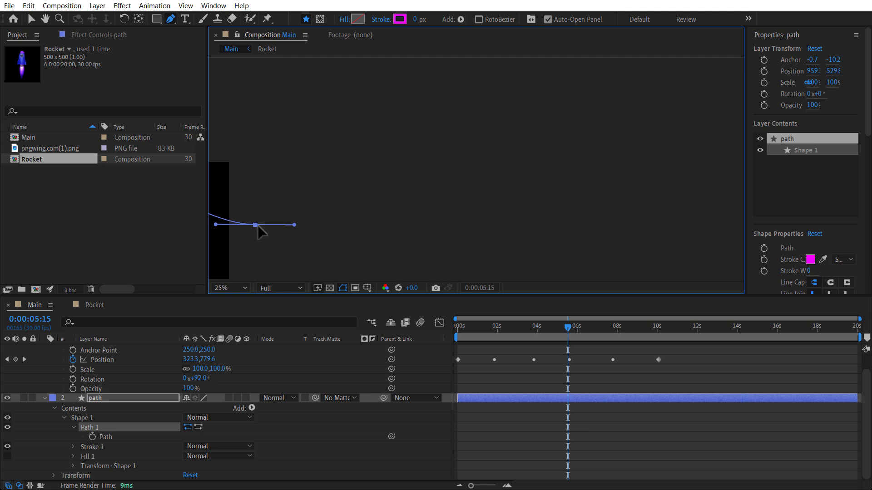
left_click_drag(261, 225, 464, 171)
key("space")
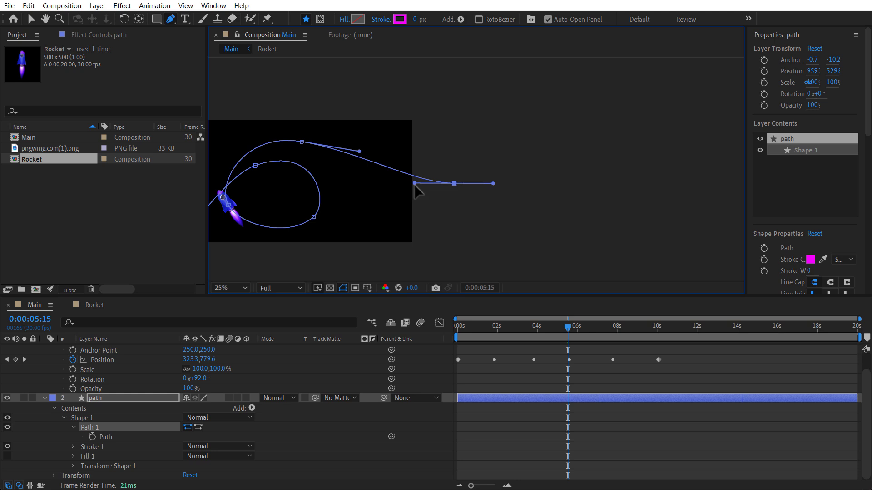
left_click_drag(414, 184, 393, 192)
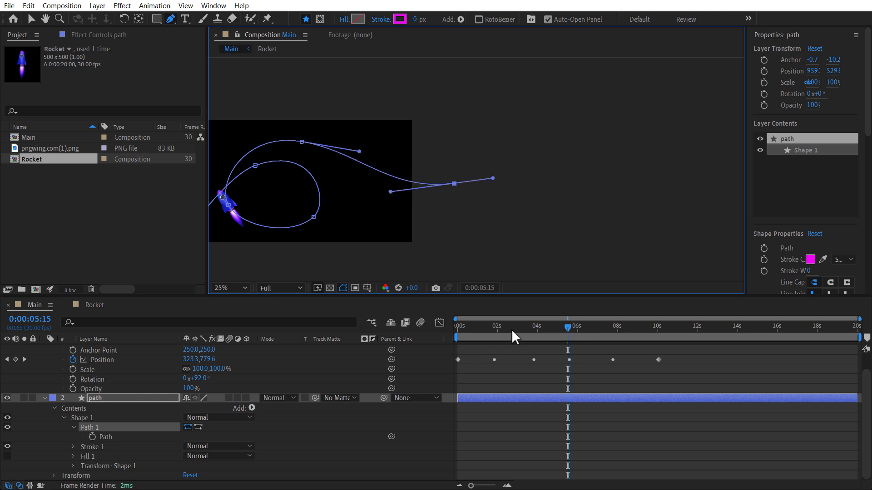
- Shift all the Rocket layer's Position keyframes to the right in time so the last one falls at 0:00:10:21
left_click_drag(505, 326, 657, 337)
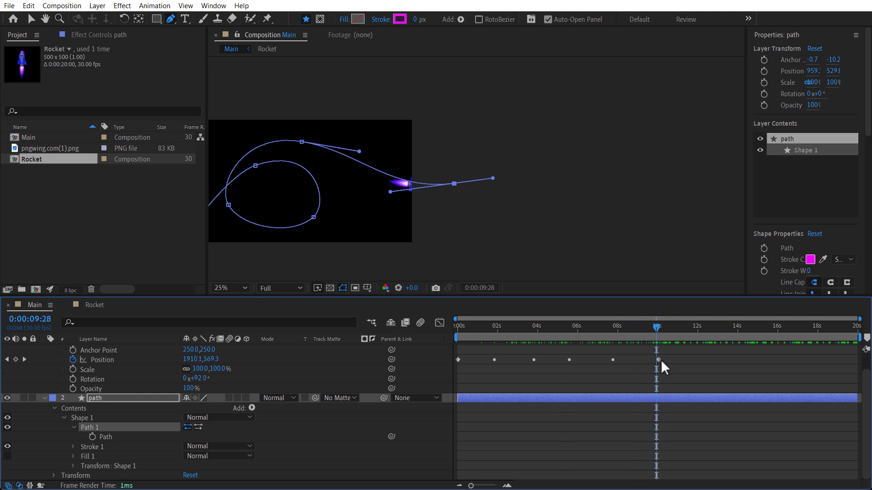
left_click(583, 369)
left_click_drag(448, 373, 450, 372)
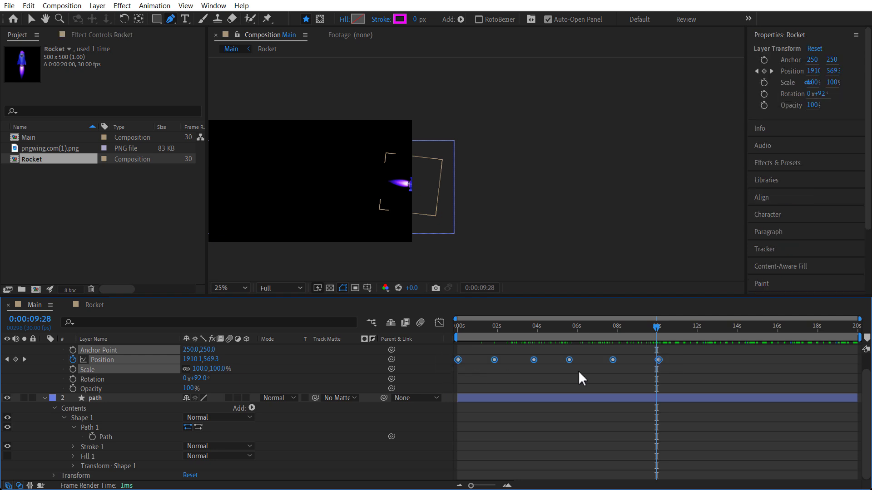
left_click_drag(658, 361, 672, 361)
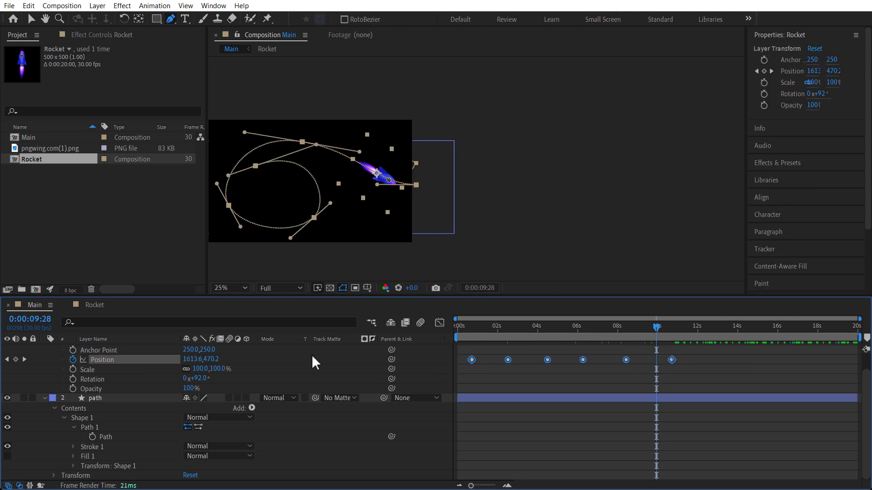
- Set the X value of the Rocket layer's last Position keyframe, at 0:00:10:21, to 2130.3 so the rocket fully leaves the frame
left_click(105, 399)
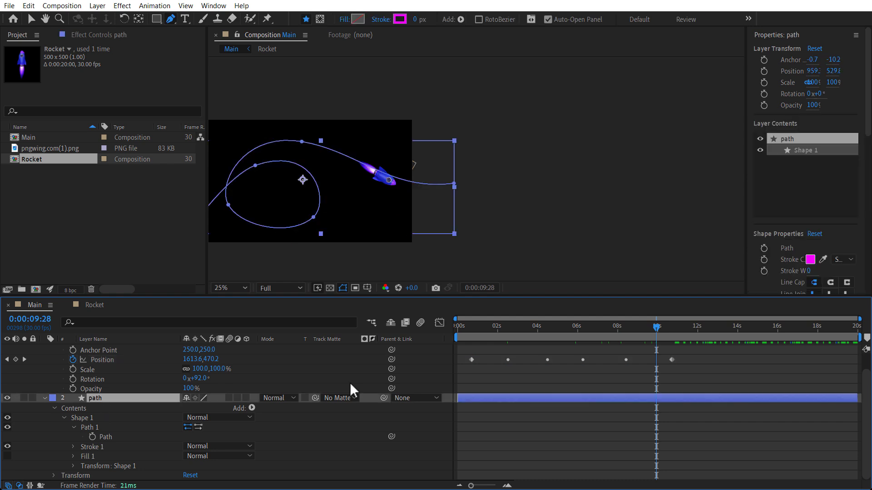
left_click_drag(655, 328, 678, 342)
left_click(109, 438)
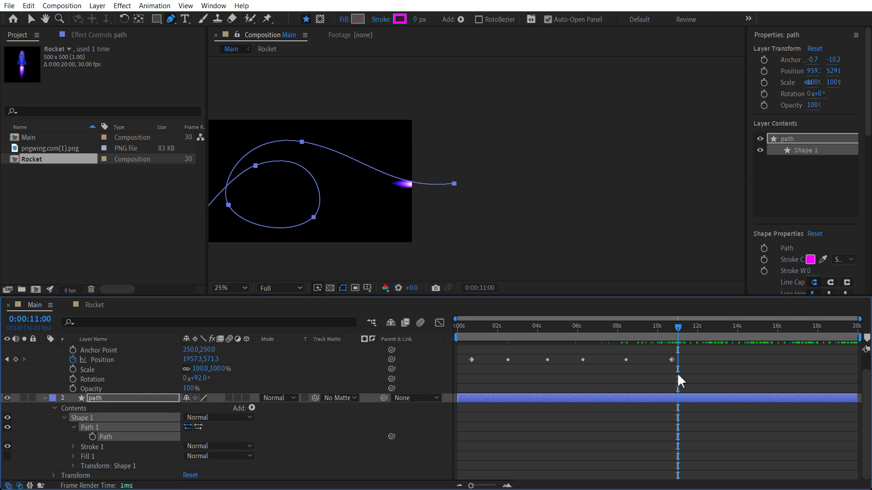
left_click_drag(678, 327, 675, 327)
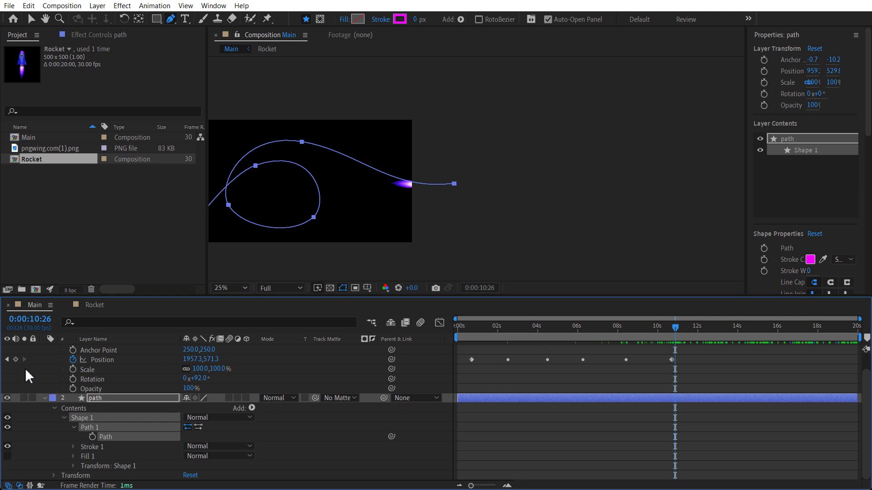
left_click(6, 359)
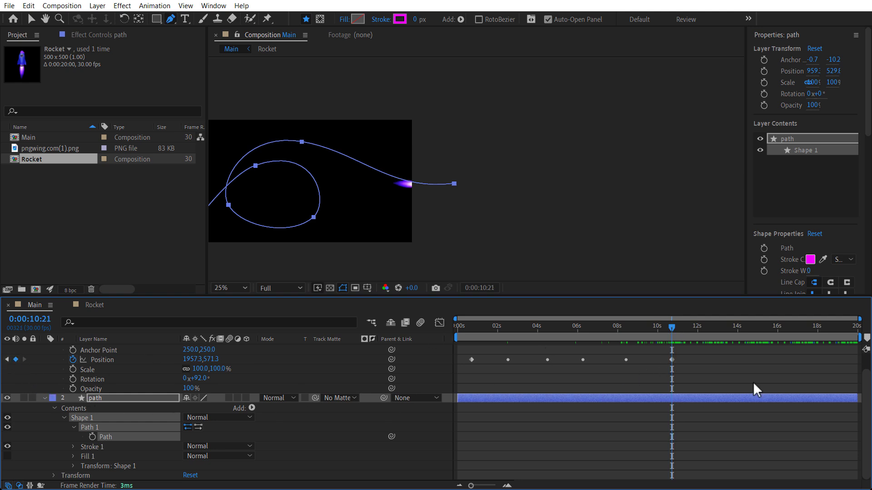
left_click(672, 360)
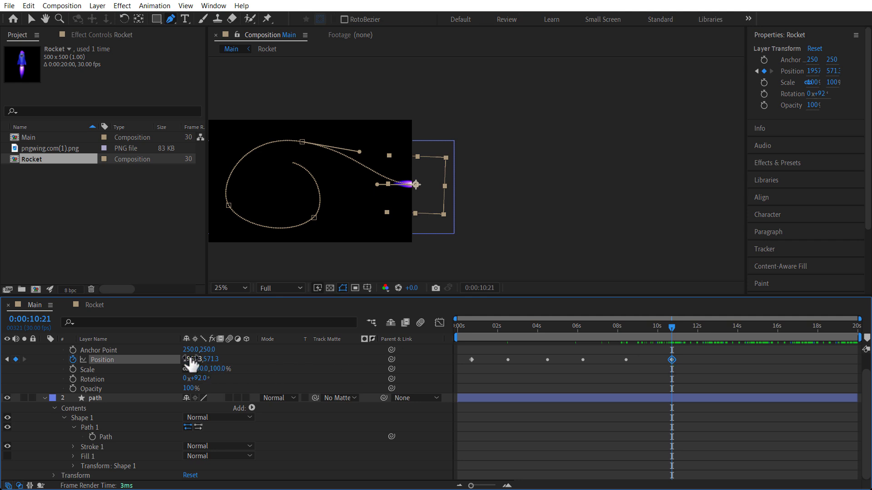
left_click_drag(192, 360, 290, 362)
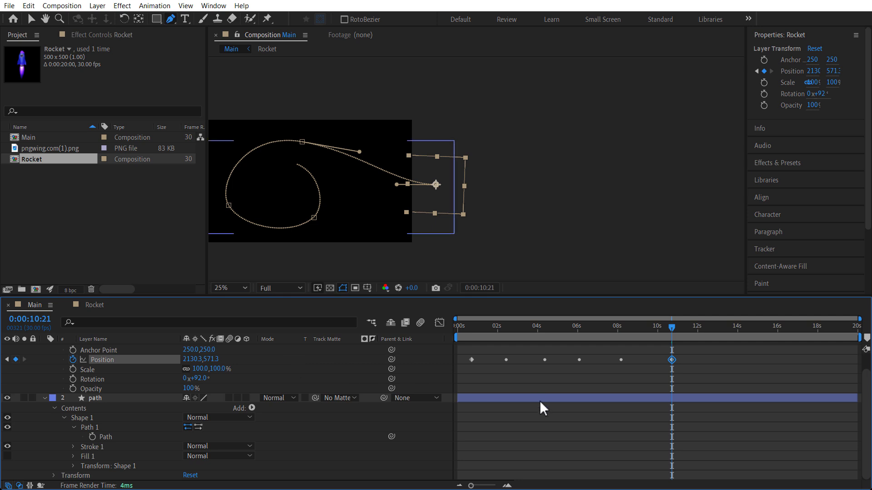
left_click(496, 428)
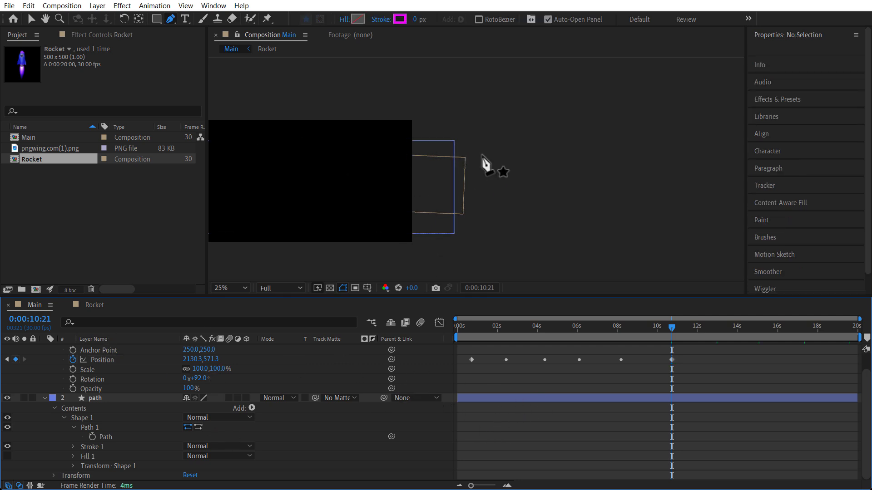
- Fit the composition view up to 100%, switch to the Selection tool and preview the rocket's flight from the start
left_click(238, 289)
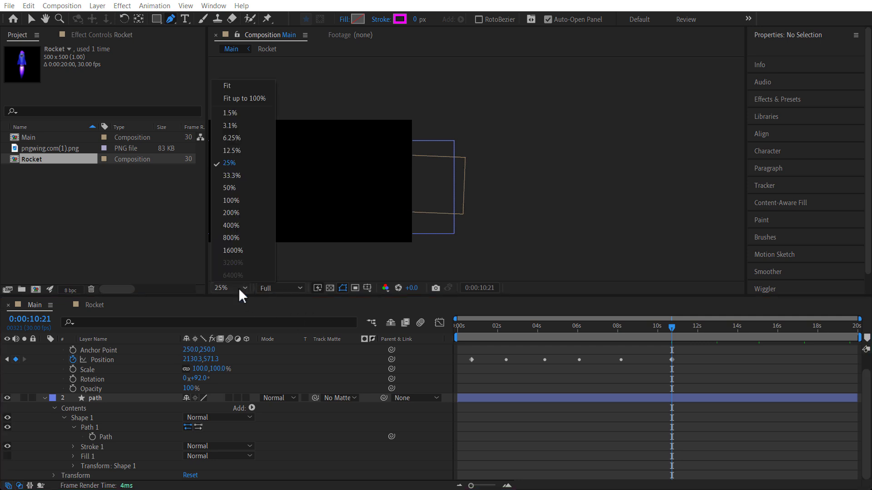
left_click(234, 98)
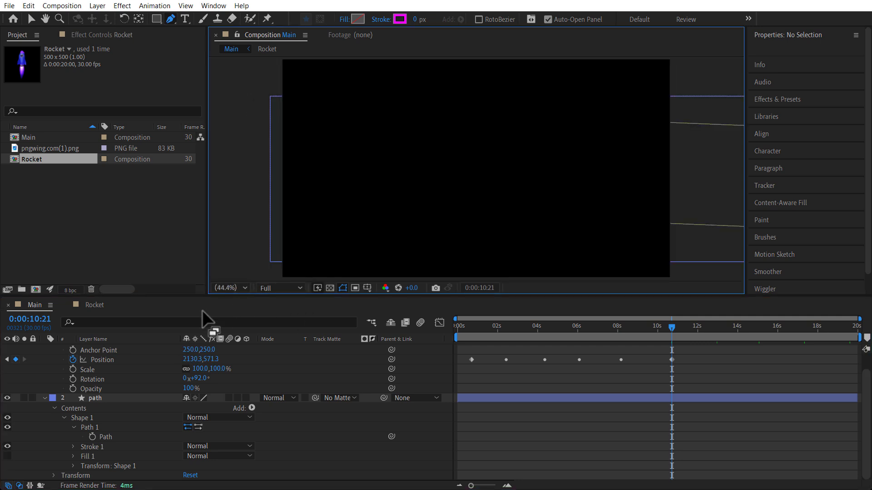
key("v")
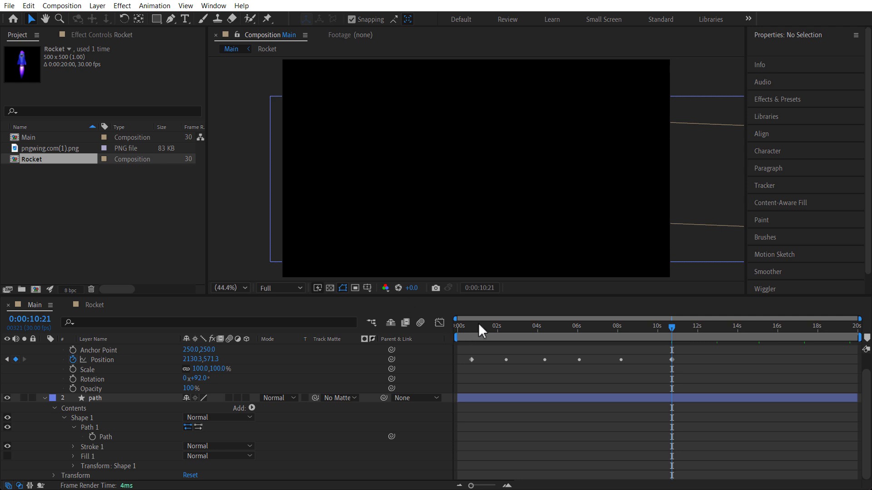
key("space")
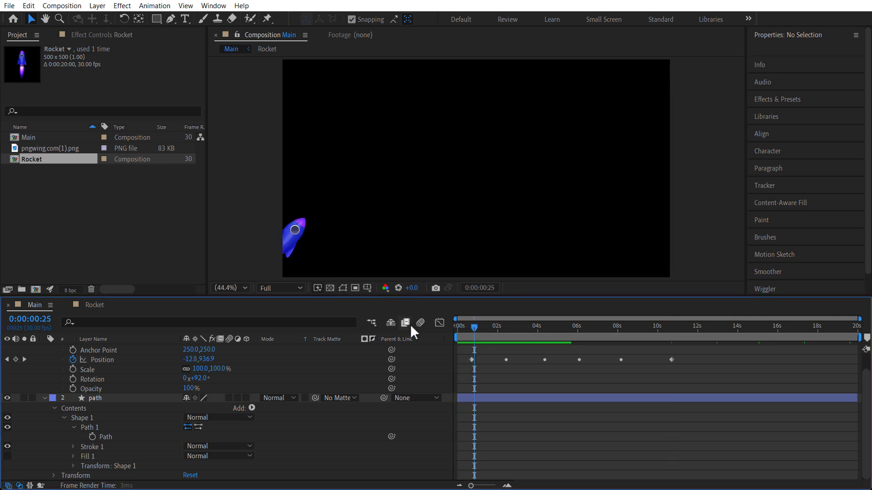